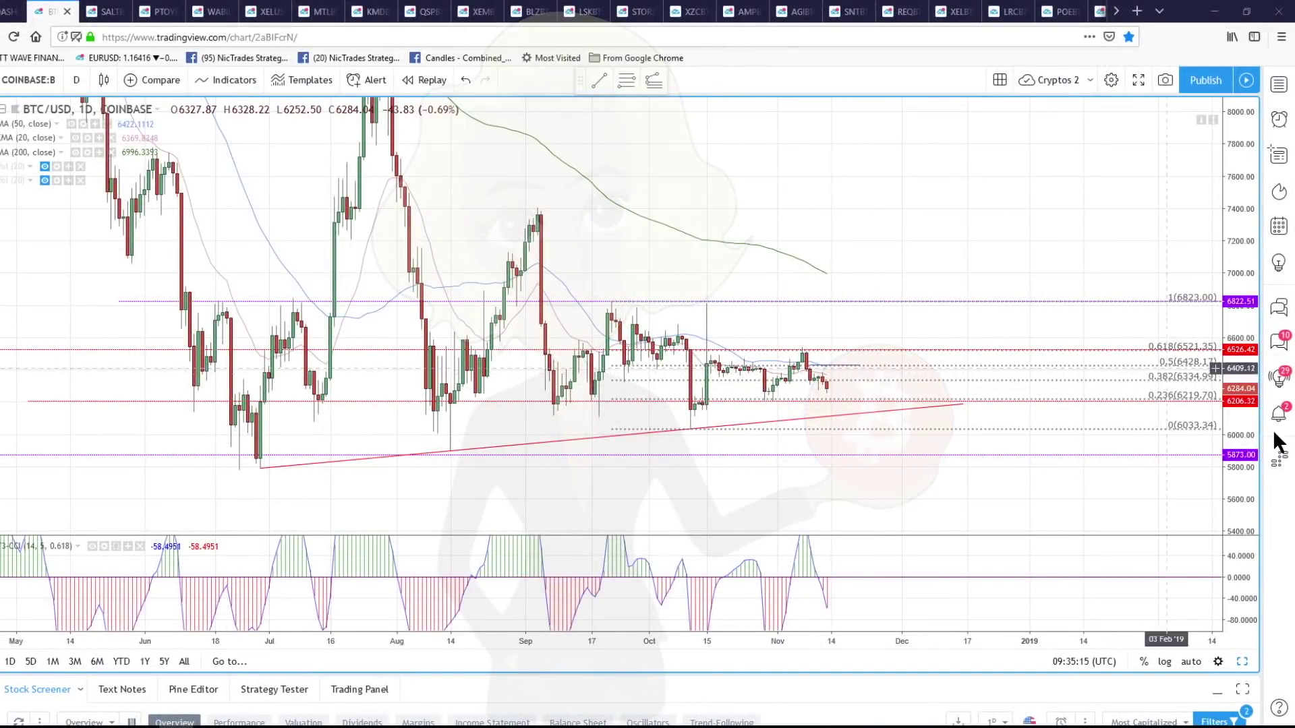
Raise the red horizontal support line on BTC/USD to 6220.91
{"action": "left_click_drag", "start_coordinate": [1242, 445], "coordinate": [1240, 317]}
{"action": "left_click_drag", "start_coordinate": [885, 319], "coordinate": [884, 282]}
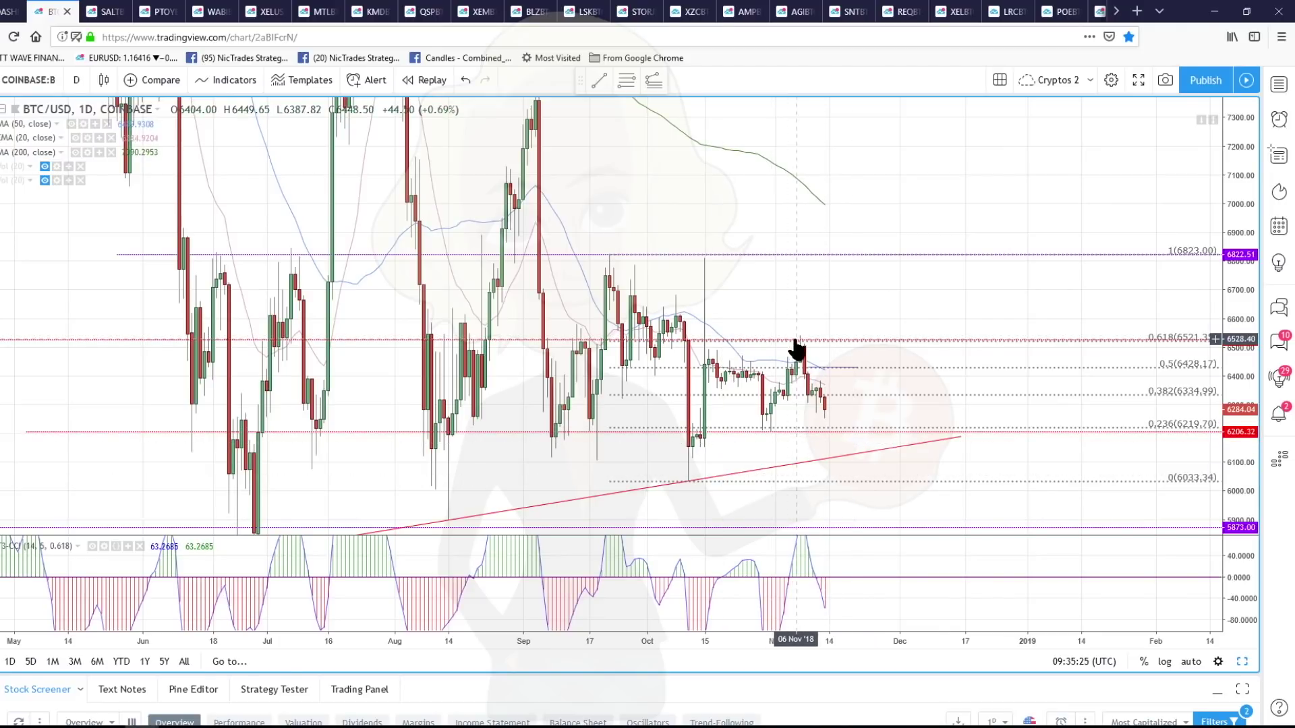
{"action": "left_click", "coordinate": [828, 432]}
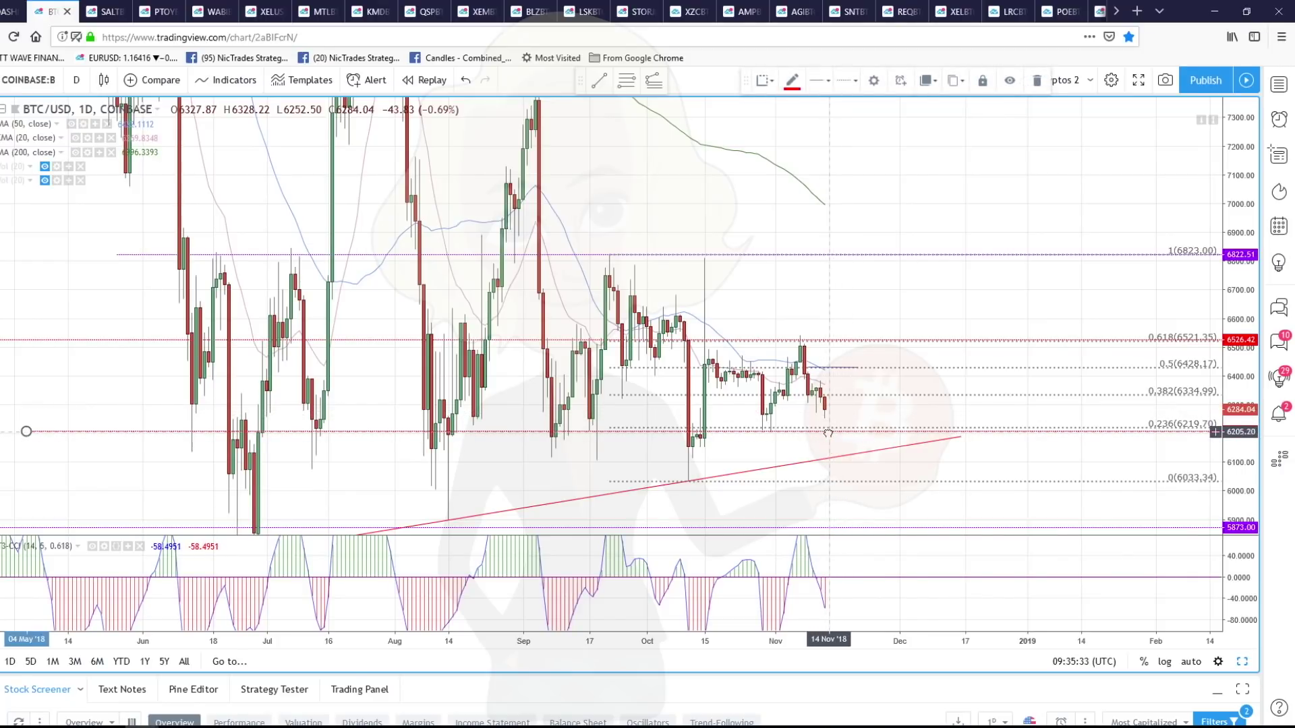
{"action": "left_click_drag", "start_coordinate": [828, 432], "coordinate": [828, 428]}
Reframe the candles and bring up the rising trendline's context menu
{"action": "scroll", "coordinate": [1109, 451], "scroll_direction": "down", "scroll_amount": 2}
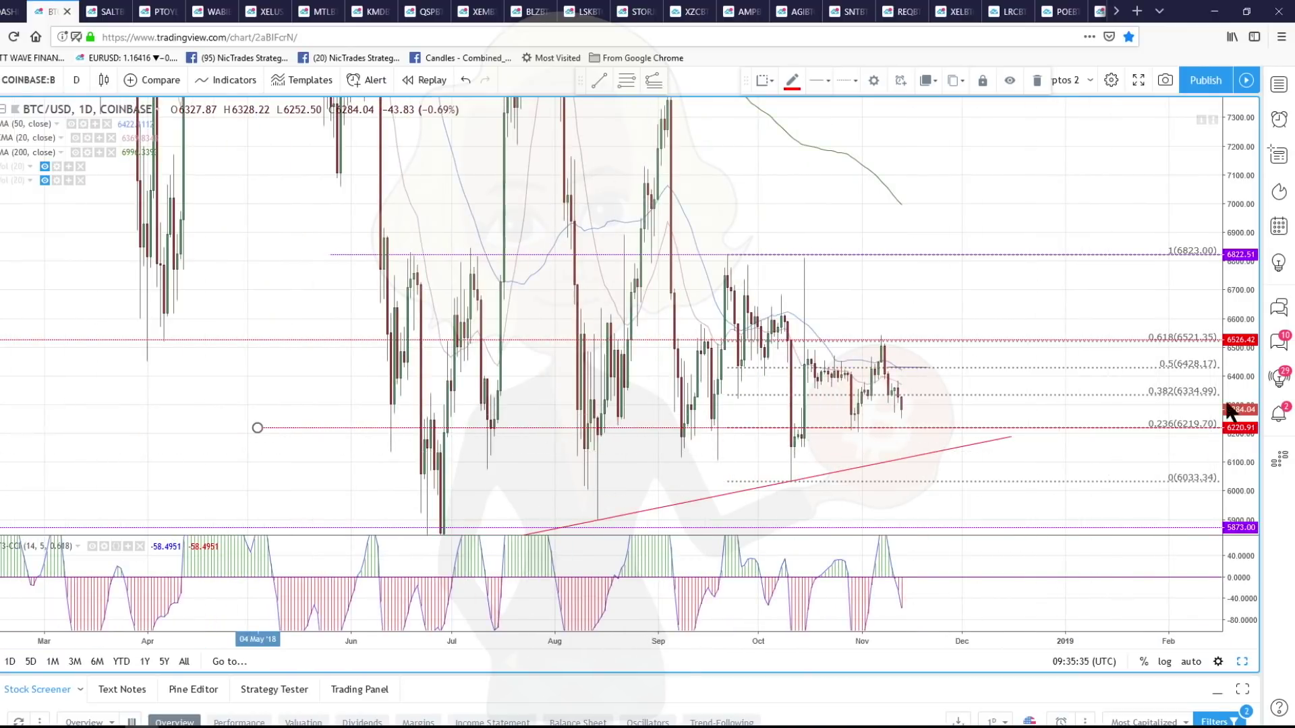
{"action": "left_click_drag", "start_coordinate": [1243, 470], "coordinate": [1243, 323]}
{"action": "scroll", "coordinate": [1242, 492], "scroll_direction": "up", "scroll_amount": 2}
{"action": "left_click_drag", "start_coordinate": [931, 439], "coordinate": [934, 263]}
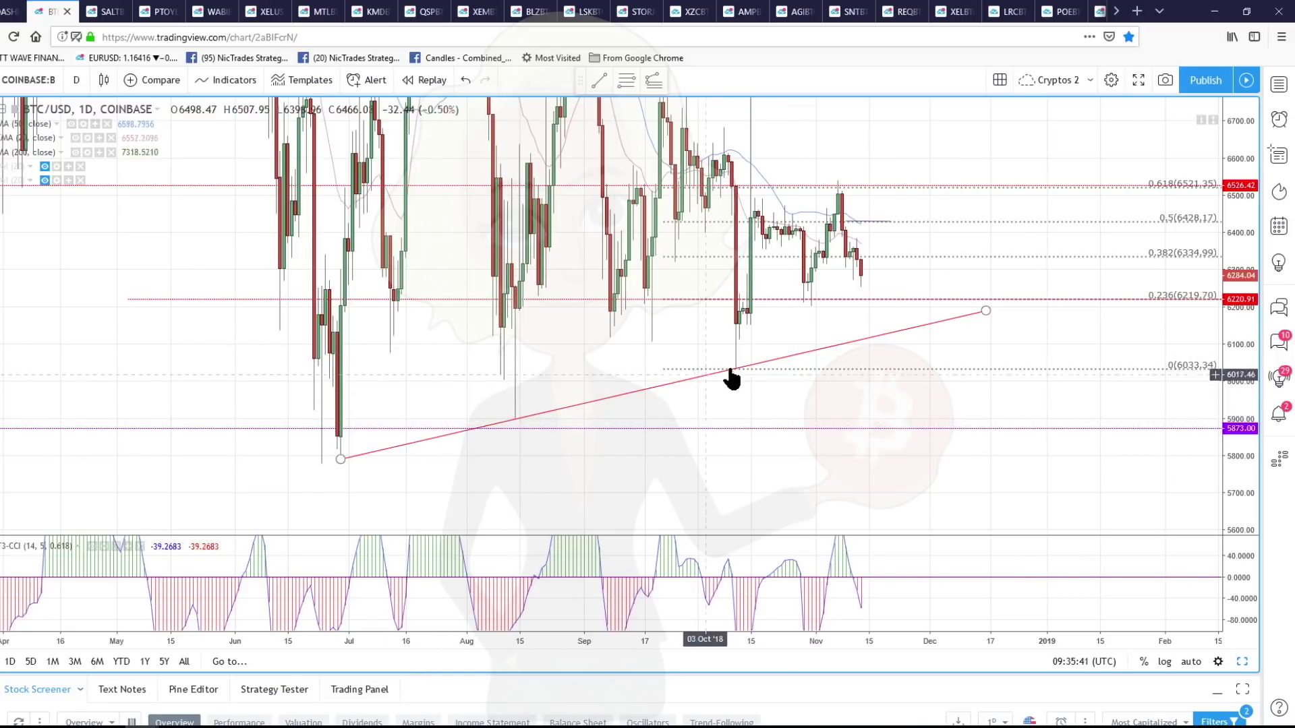
{"action": "right_click", "coordinate": [877, 341]}
Create an alert on the rising BTC/USD trendline
{"action": "left_click", "coordinate": [937, 349]}
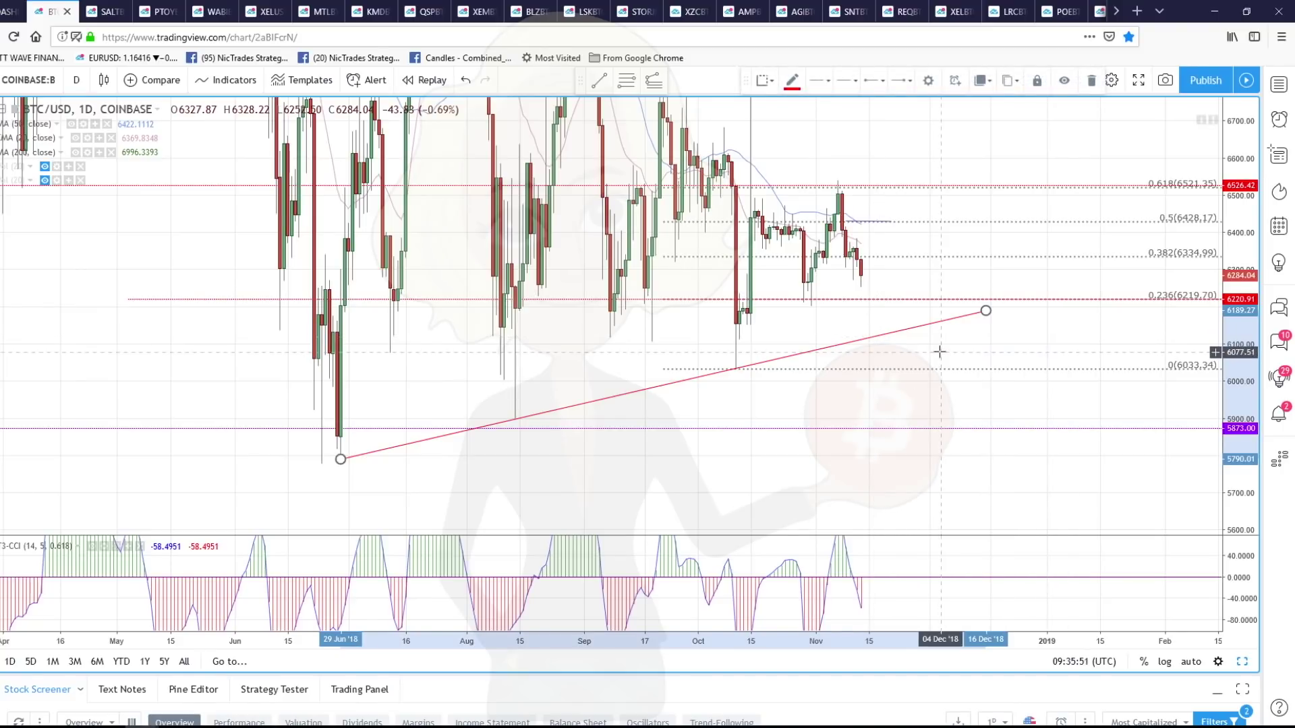
{"action": "left_click", "coordinate": [727, 682]}
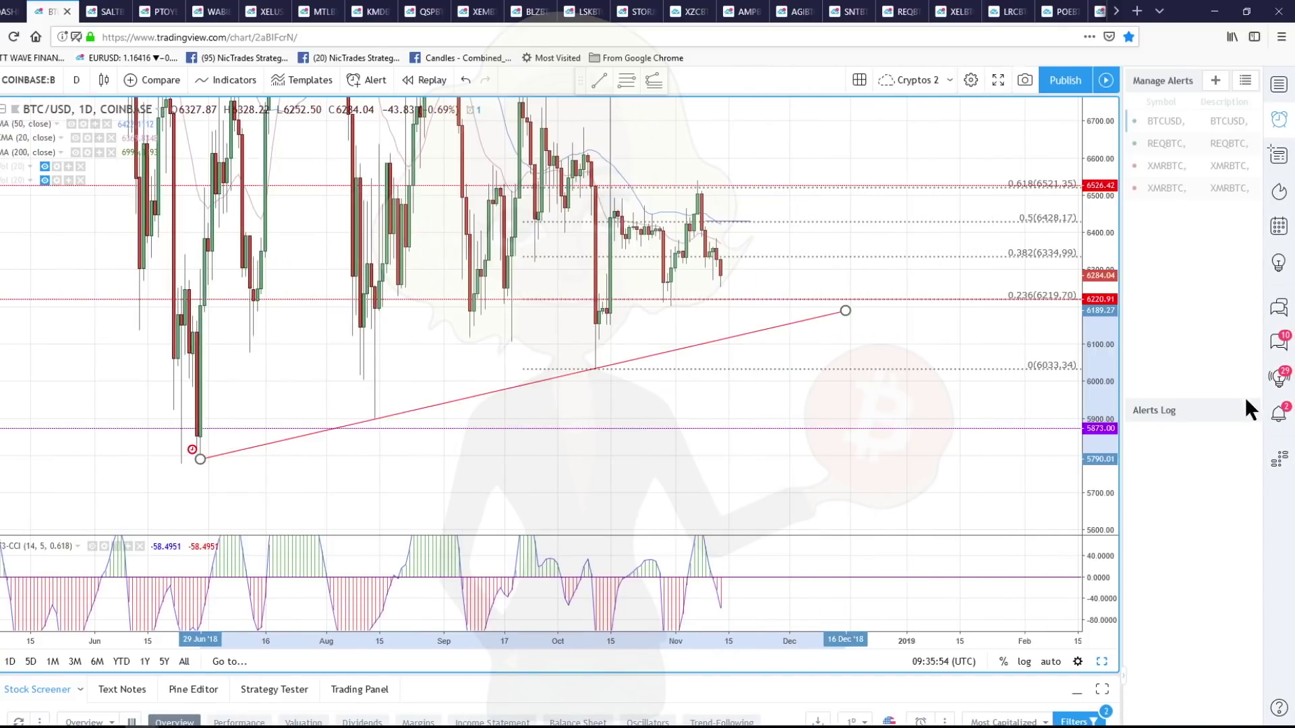
{"action": "left_click_drag", "start_coordinate": [1091, 255], "coordinate": [1090, 398]}
{"action": "scroll", "coordinate": [1090, 400], "scroll_direction": "down", "scroll_amount": 4}
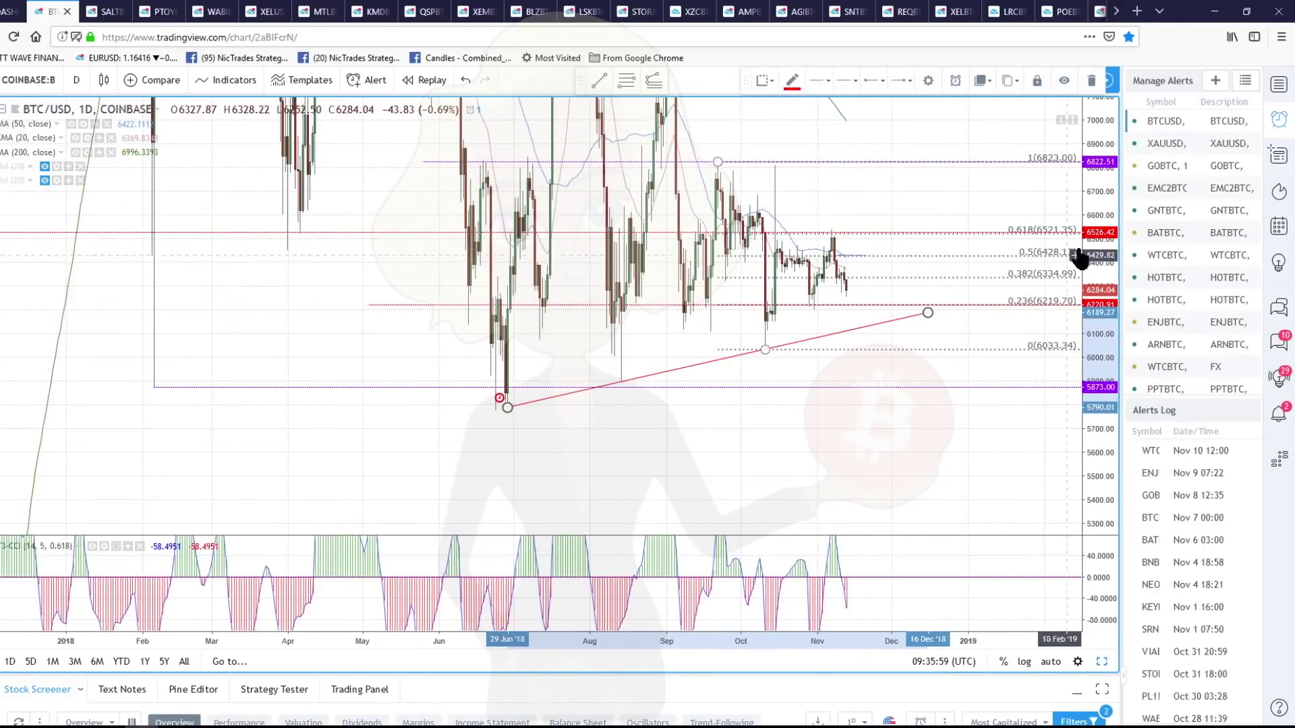
Collapse the Alerts panel and zoom out to show a wider span of price history
{"action": "left_click_drag", "start_coordinate": [1122, 396], "coordinate": [1241, 398]}
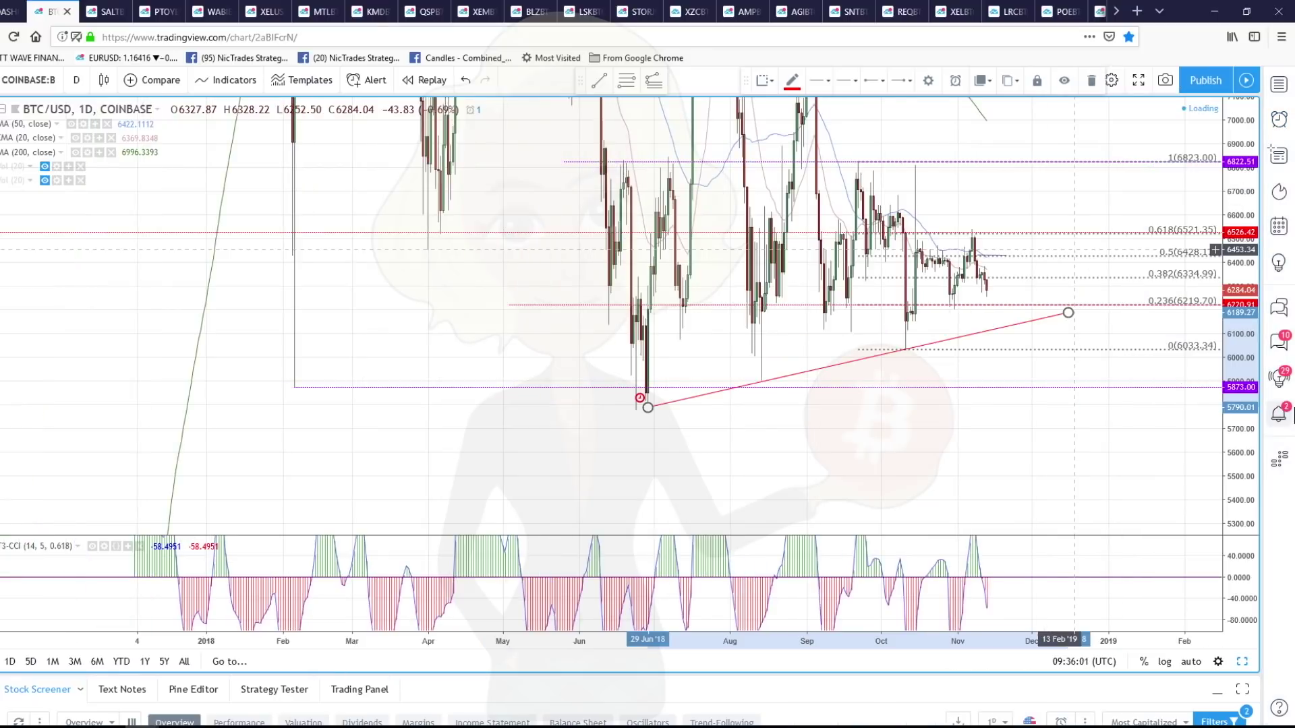
{"action": "left_click_drag", "start_coordinate": [904, 460], "coordinate": [814, 475]}
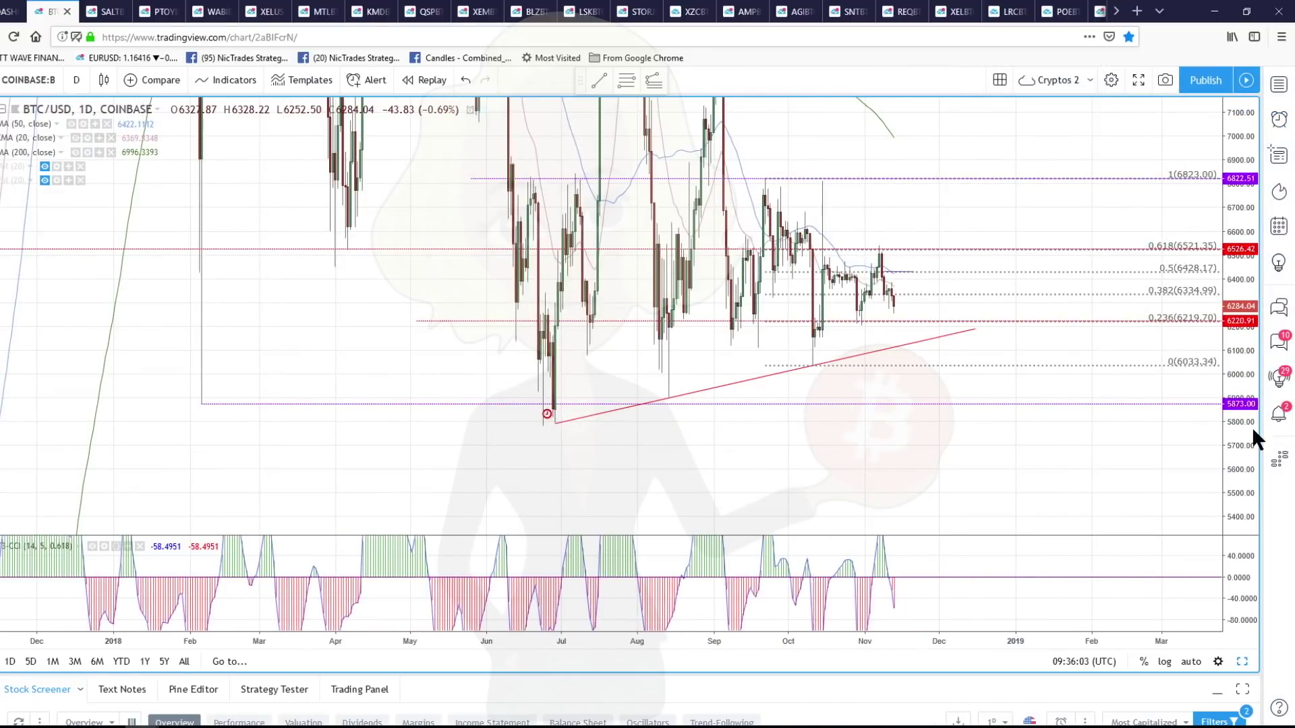
{"action": "left_click_drag", "start_coordinate": [1234, 329], "coordinate": [1246, 464]}
{"action": "scroll", "coordinate": [904, 447], "scroll_direction": "down", "scroll_amount": 2}
{"action": "left_click_drag", "start_coordinate": [862, 438], "coordinate": [833, 499]}
{"action": "scroll", "coordinate": [832, 498], "scroll_direction": "up", "scroll_amount": 2}
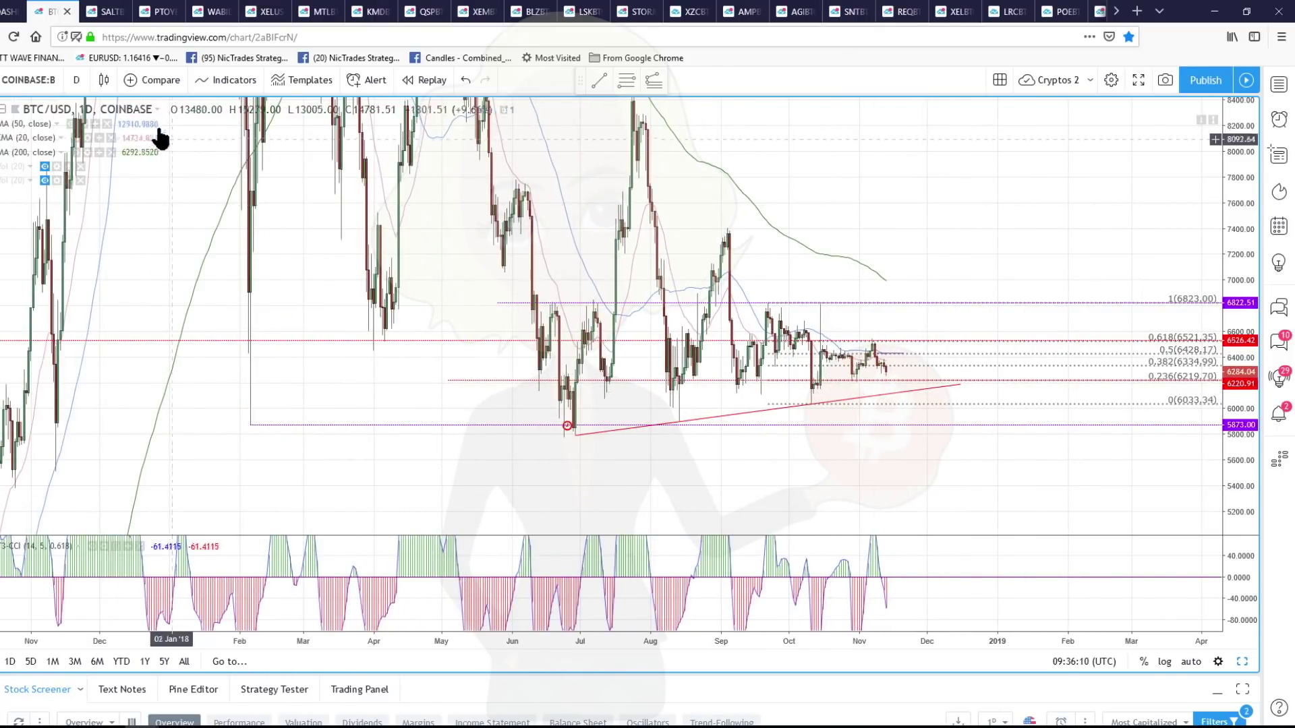
Change the chart symbol to BTCUSD on Bitfinex
{"action": "left_click", "coordinate": [47, 80]}
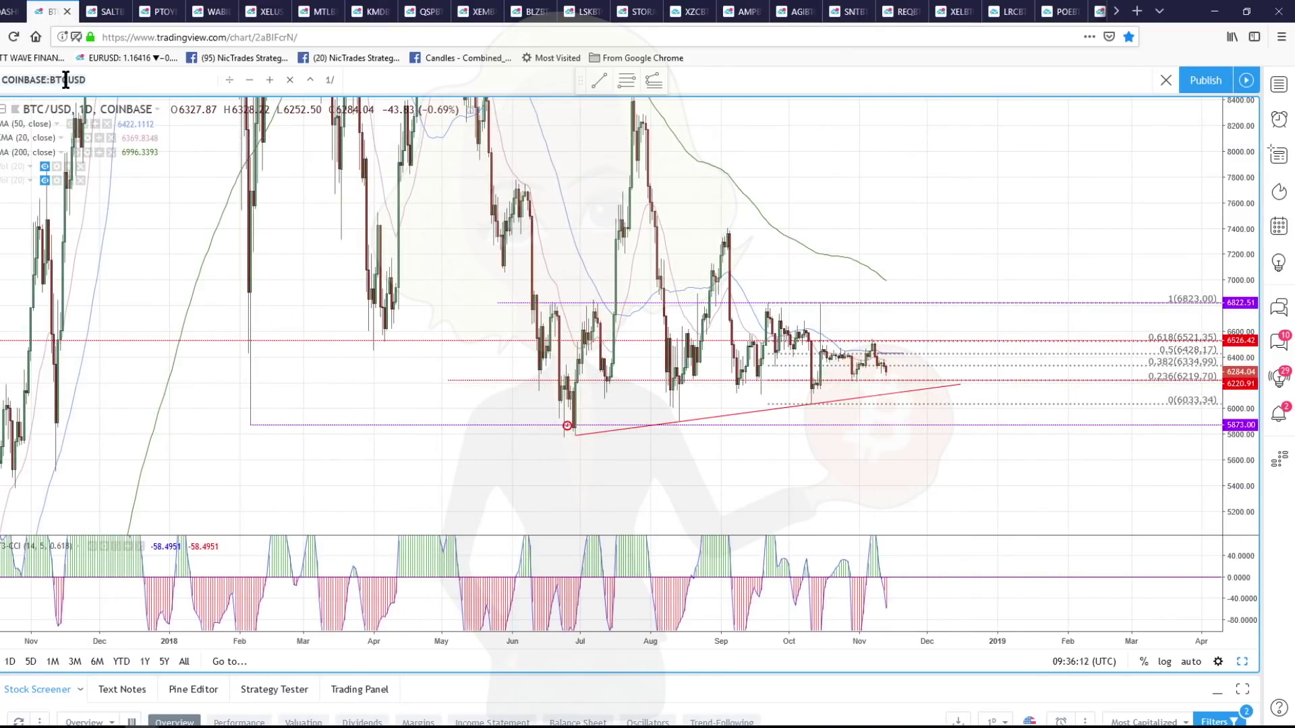
{"action": "type", "text": "B"}
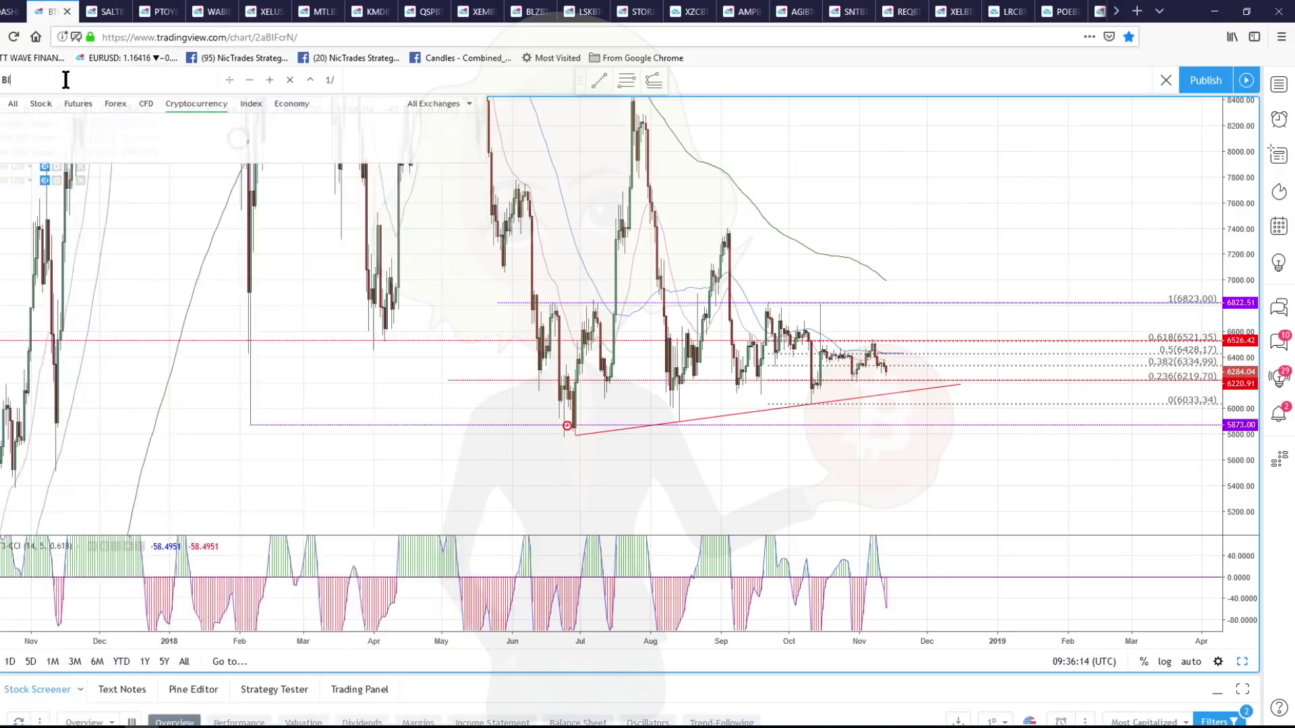
{"action": "type", "text": "TC"}
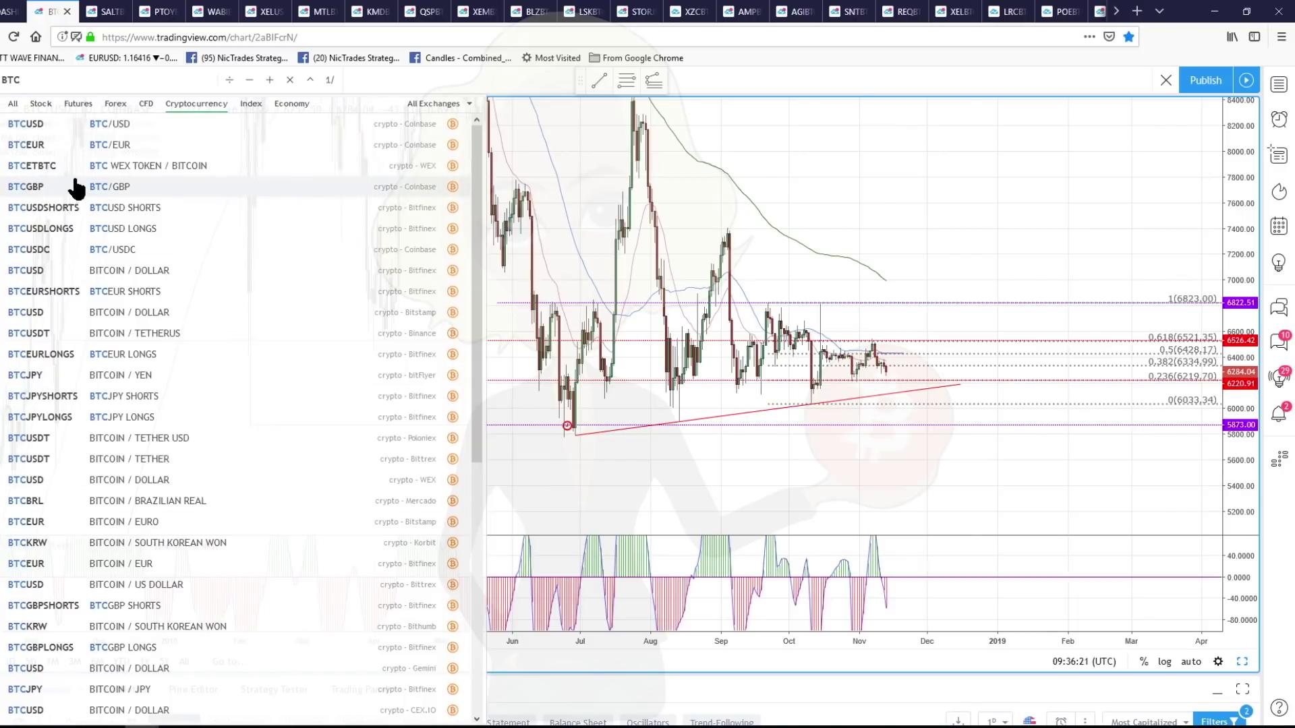
{"action": "left_click", "coordinate": [80, 273]}
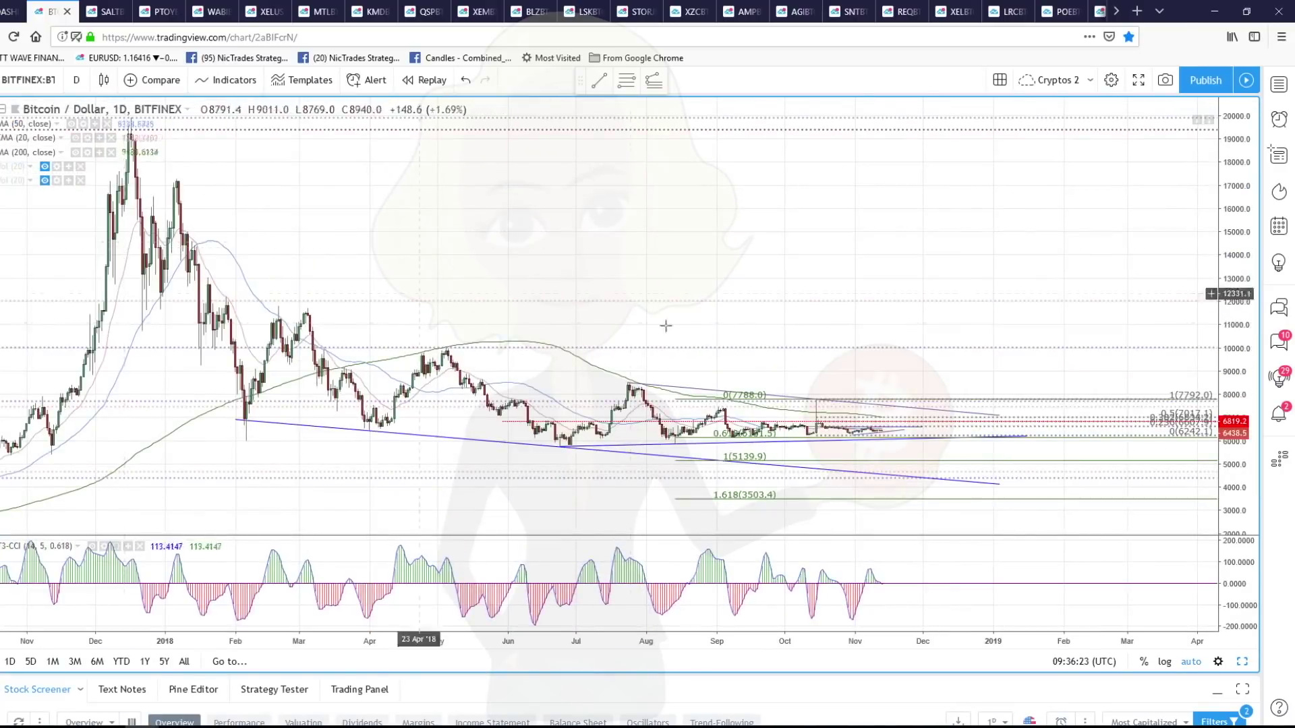
Zoom in on recent candles to frame the trendline and Fibonacci levels 6151.5–7792.0
{"action": "left_click_drag", "start_coordinate": [1249, 498], "coordinate": [1248, 216]}
{"action": "left_click_drag", "start_coordinate": [944, 429], "coordinate": [934, 102]}
{"action": "scroll", "coordinate": [954, 212], "scroll_direction": "up", "scroll_amount": 2}
{"action": "left_click_drag", "start_coordinate": [1235, 396], "coordinate": [1234, 209]}
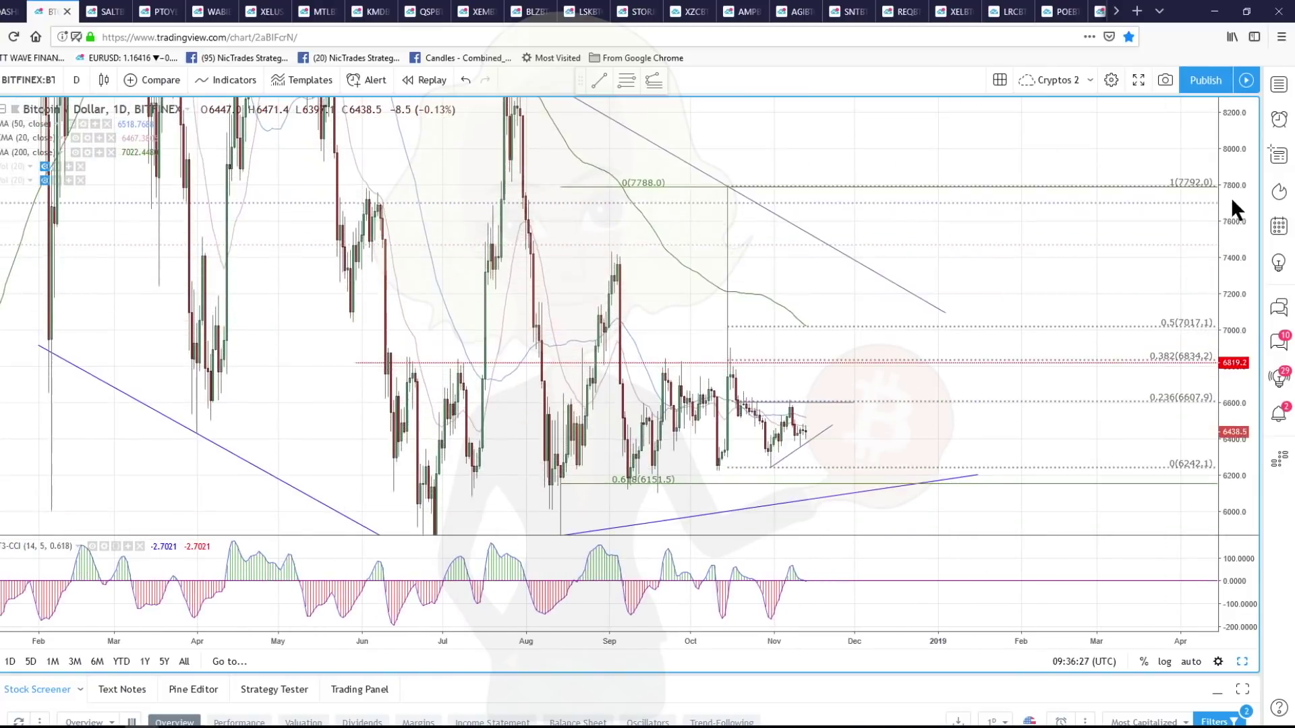
{"action": "scroll", "coordinate": [792, 390], "scroll_direction": "up", "scroll_amount": 3}
{"action": "left_click_drag", "start_coordinate": [766, 371], "coordinate": [799, 301]}
{"action": "scroll", "coordinate": [771, 361], "scroll_direction": "up", "scroll_amount": 1}
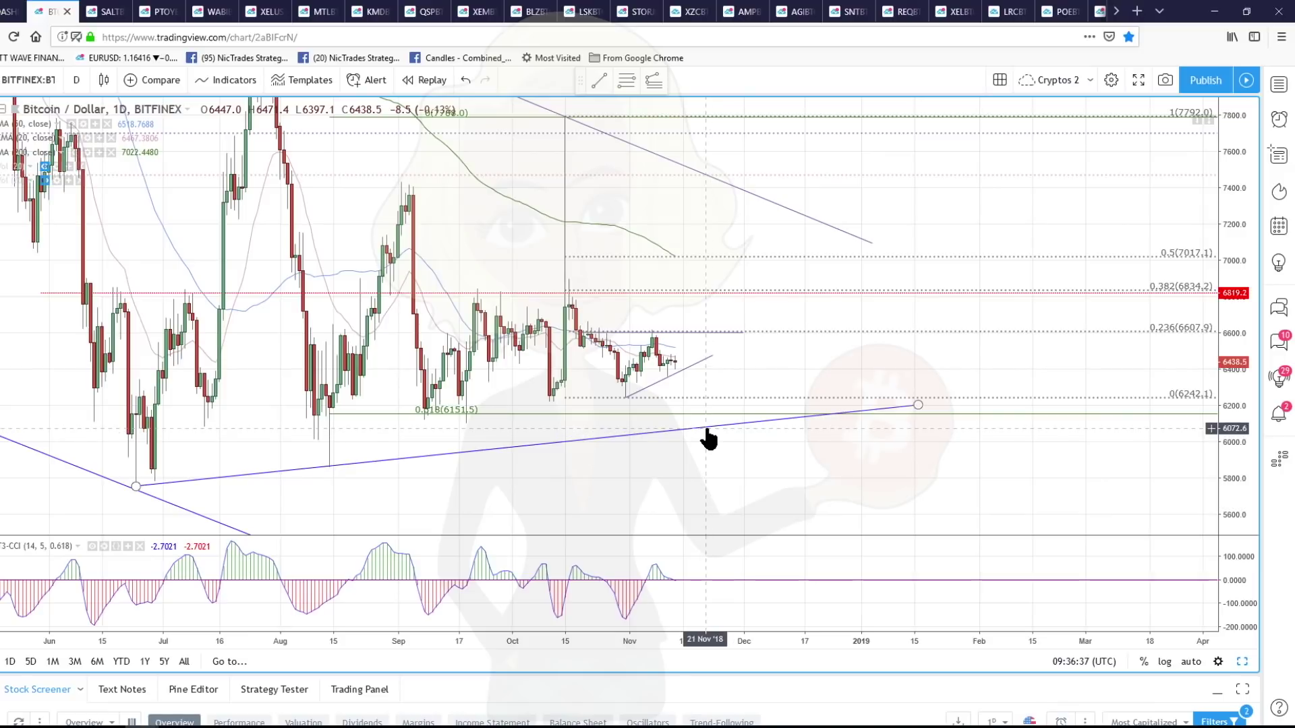
Delete the green Fibonacci drawing from the Bitfinex chart
{"action": "left_click_drag", "start_coordinate": [726, 374], "coordinate": [923, 375]}
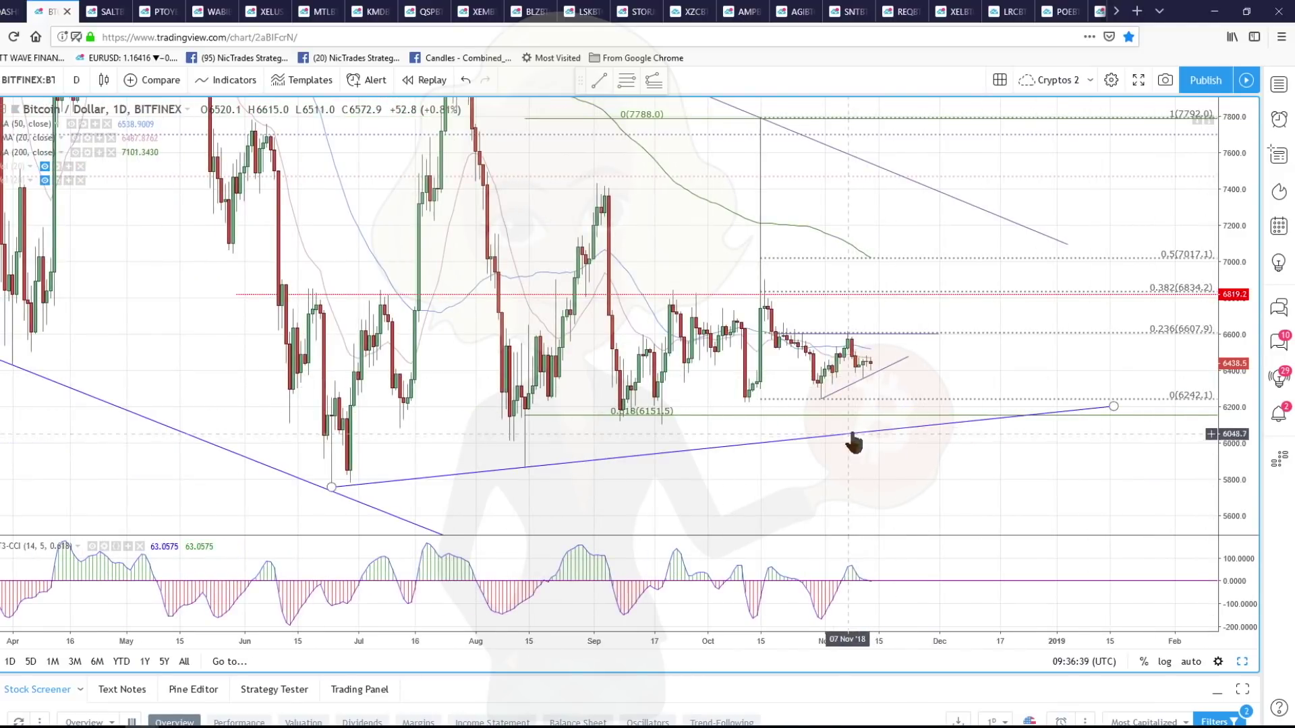
{"action": "left_click", "coordinate": [829, 416]}
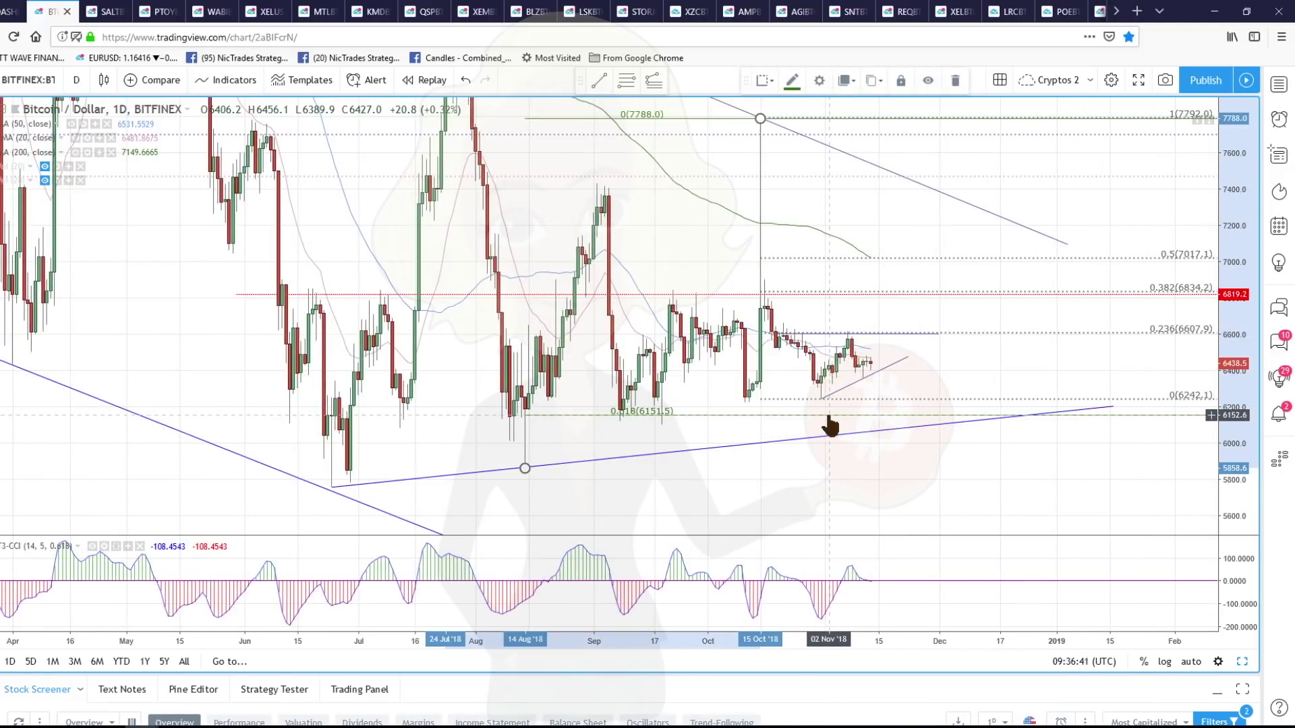
{"action": "key", "text": "Delete"}
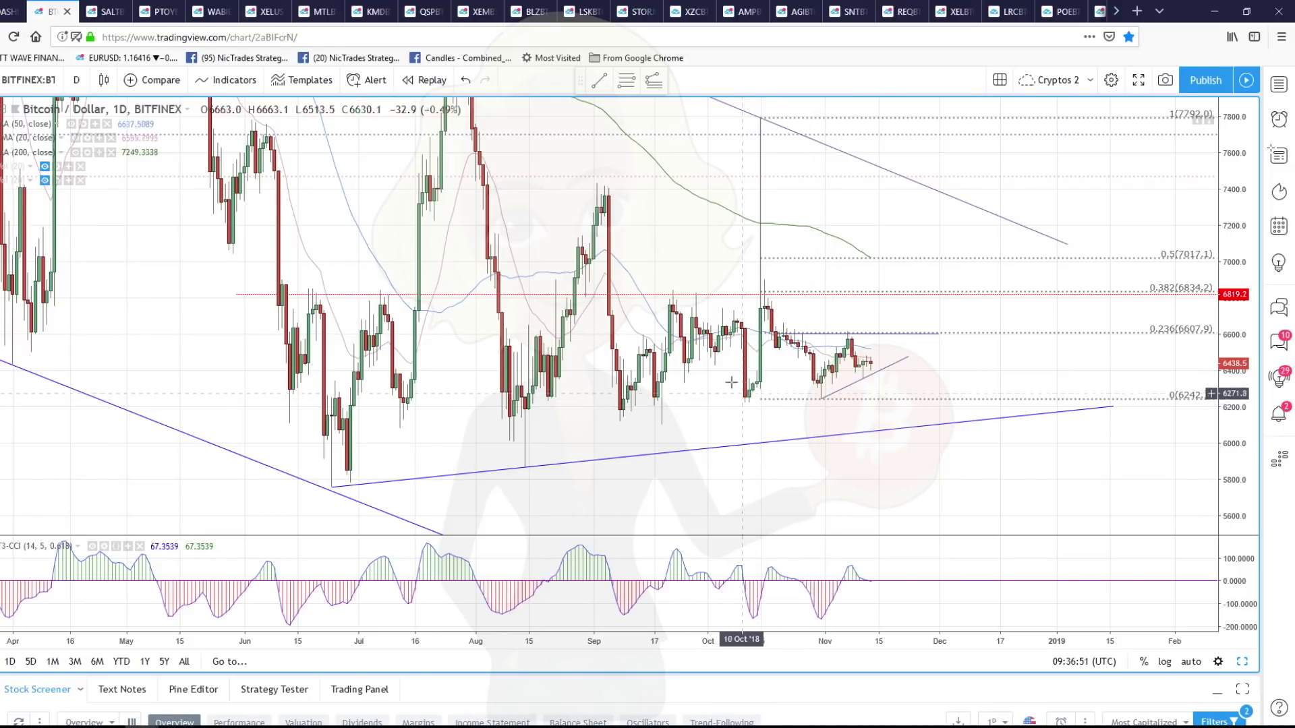
Turn the small trendline into a flat line at the October 11 low near 6220
{"action": "mouse_move", "coordinate": [909, 357]}
{"action": "left_mouse_down"}
{"action": "mouse_move", "coordinate": [746, 406]}
{"action": "mouse_move", "coordinate": [975, 402]}
{"action": "left_mouse_up"}
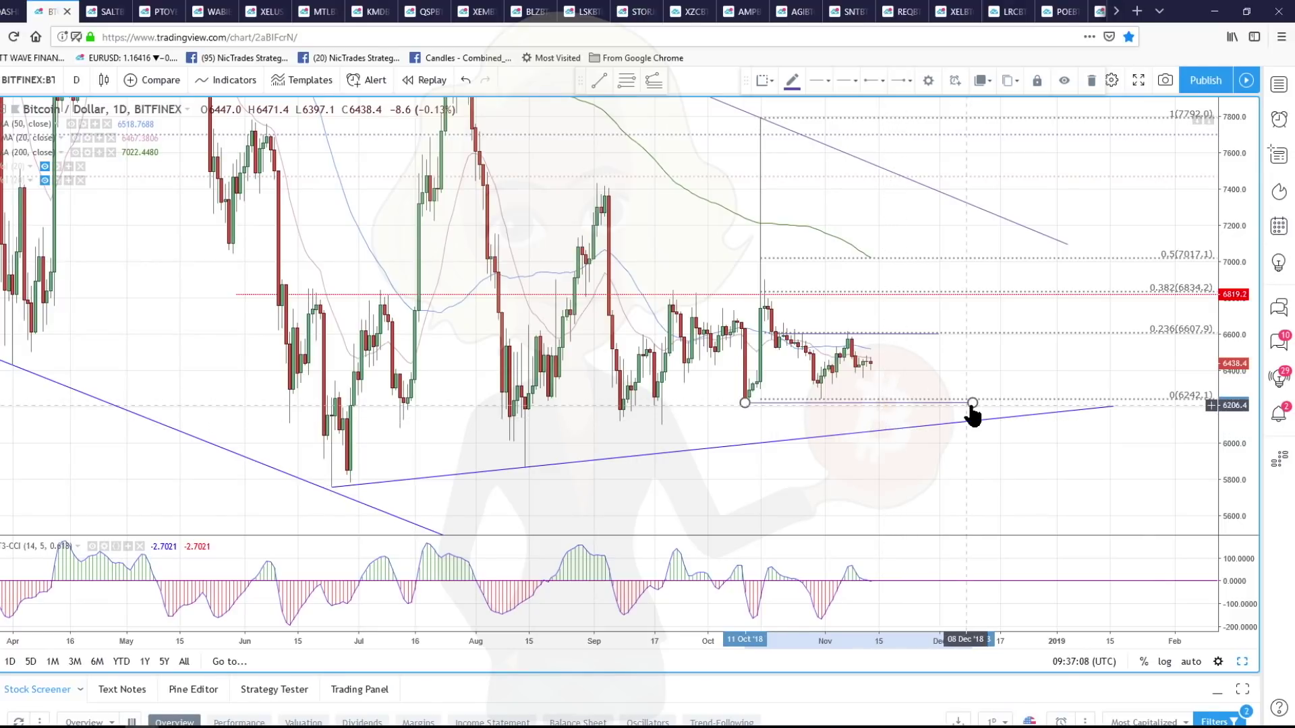
{"action": "left_click_drag", "start_coordinate": [976, 404], "coordinate": [993, 402]}
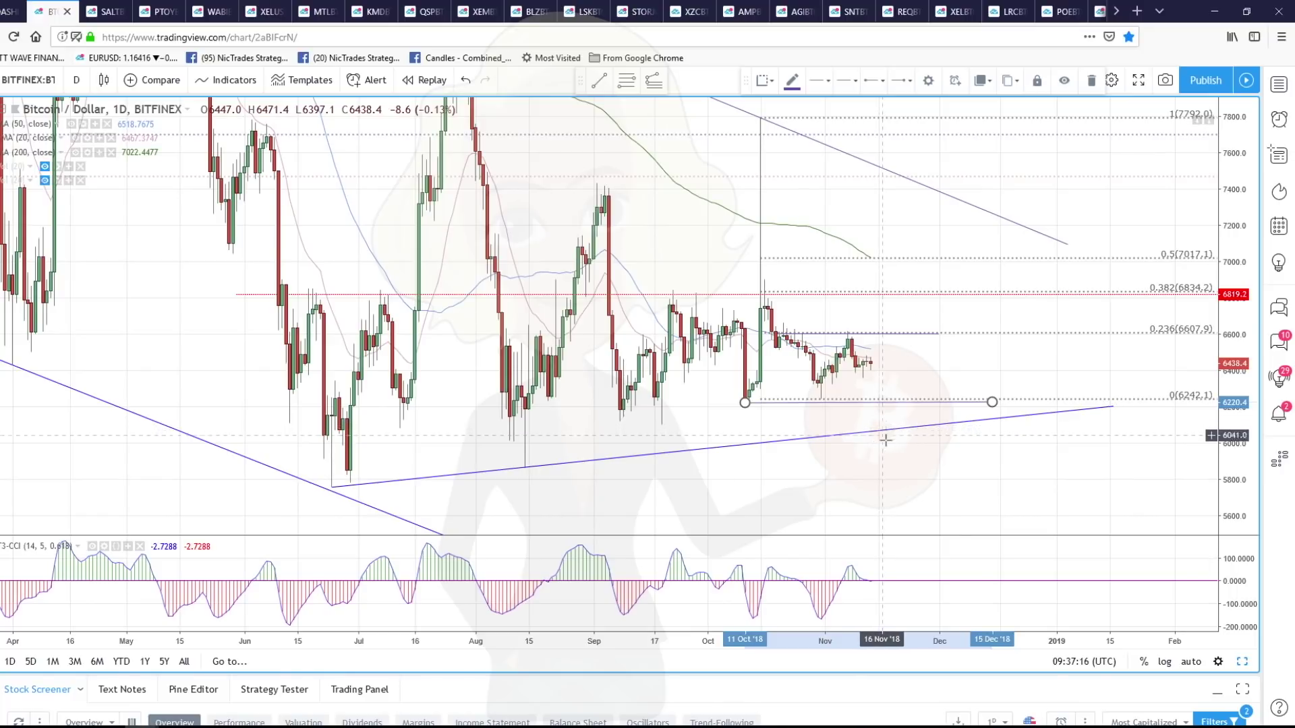
{"action": "scroll", "coordinate": [1249, 449], "scroll_direction": "down", "scroll_amount": 3}
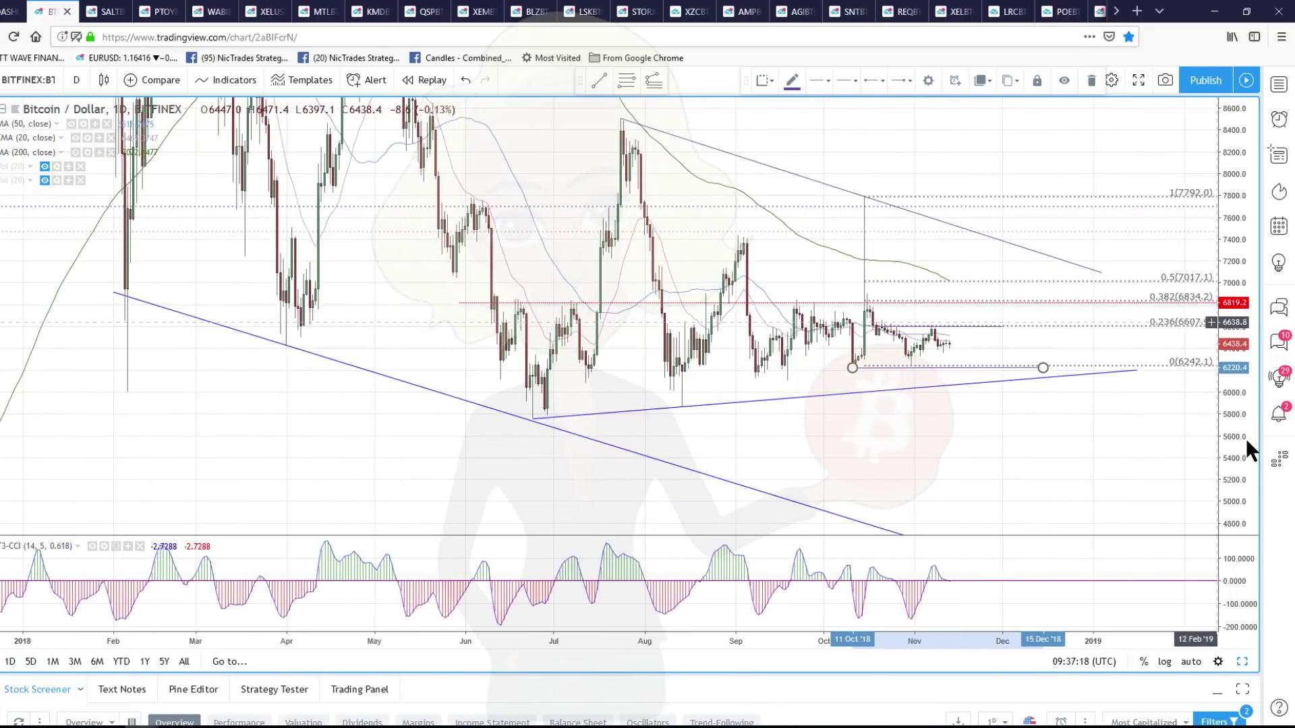
Change the chart symbol to BTCUSD on Bitstamp
{"action": "left_click", "coordinate": [27, 80]}
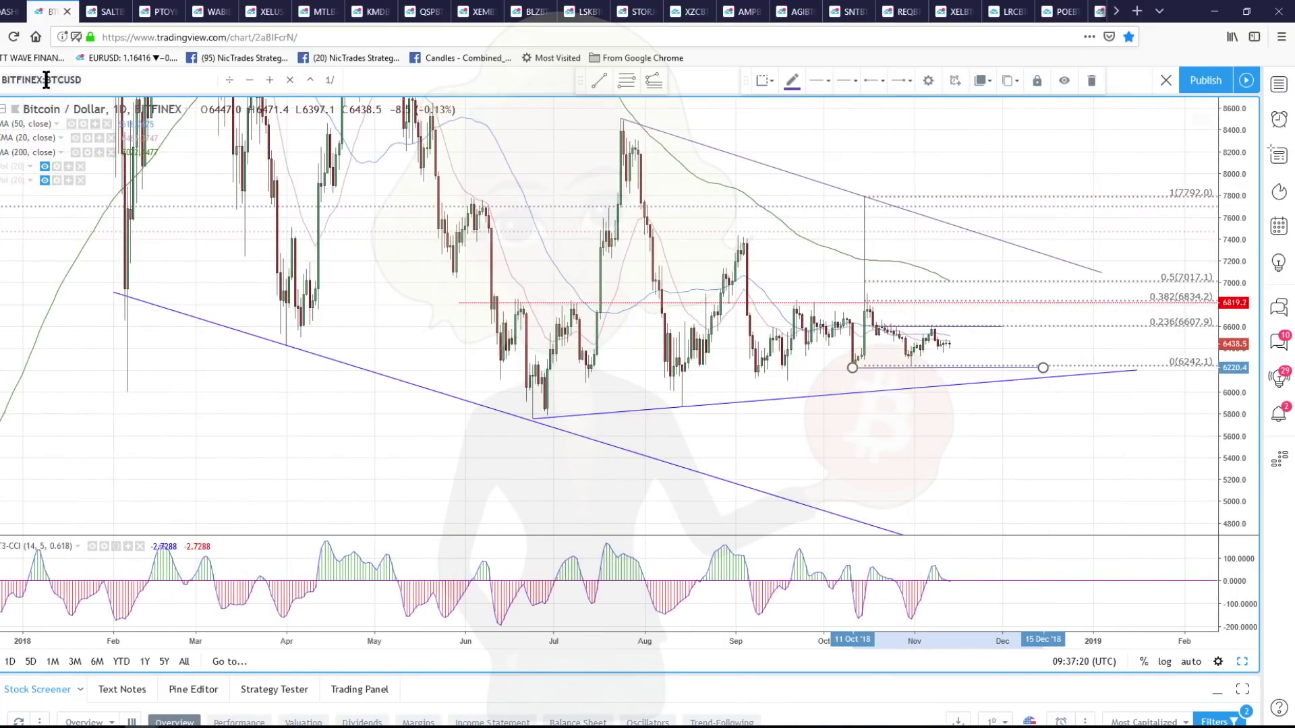
{"action": "type", "text": "BTCUSD"}
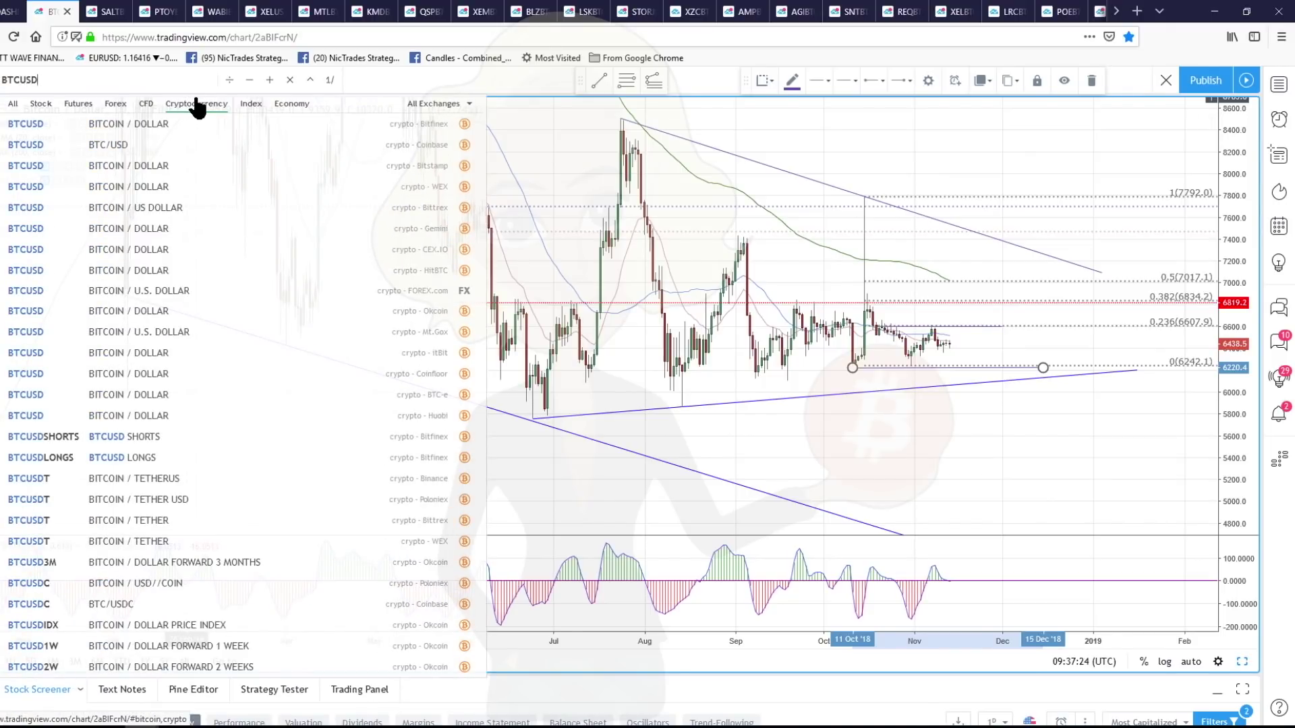
{"action": "left_click", "coordinate": [105, 165]}
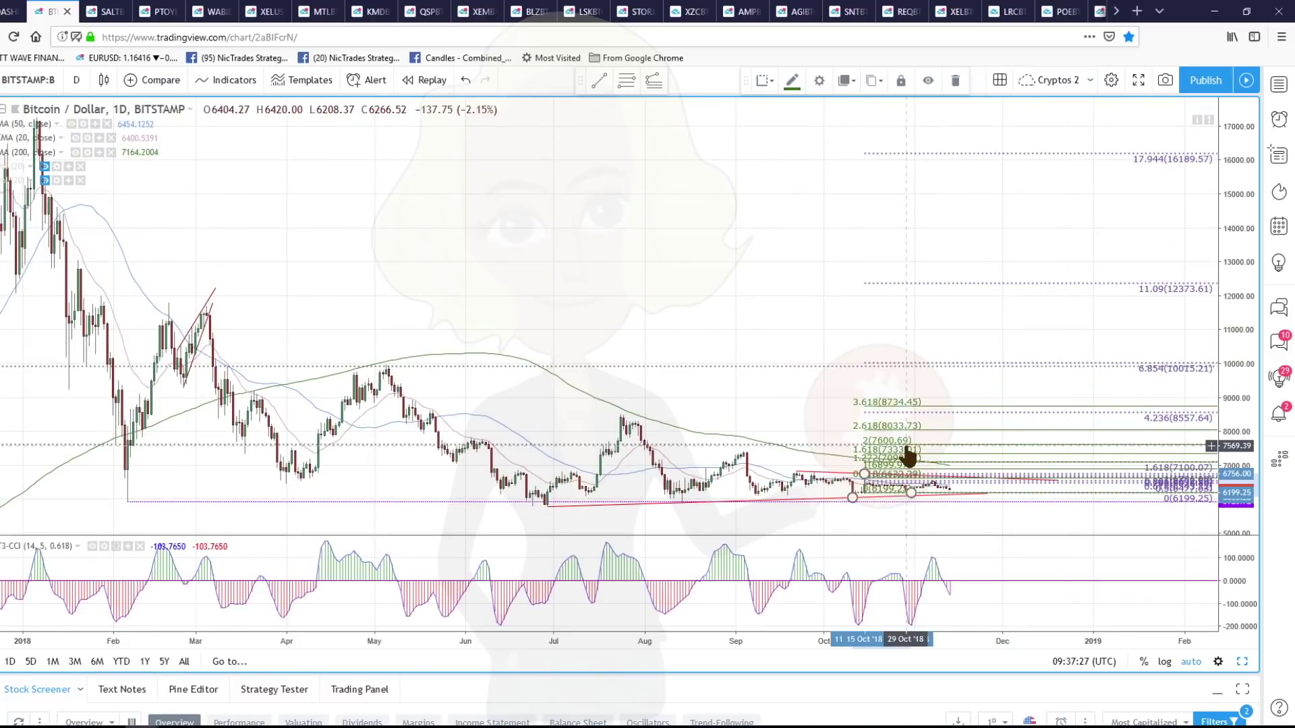
Delete the green Fibonacci extension and zoom in on the converging triangle above 5920.72
{"action": "key", "text": "Delete"}
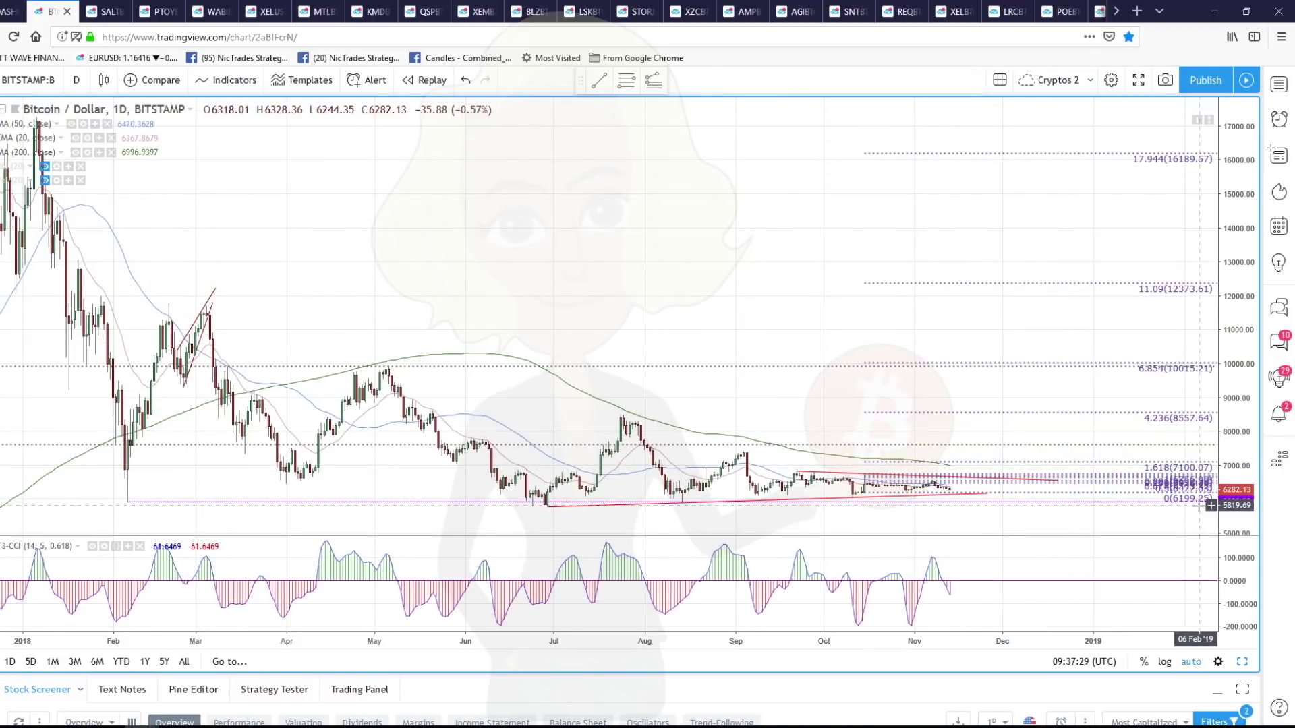
{"action": "left_click_drag", "start_coordinate": [1238, 482], "coordinate": [1239, 297]}
{"action": "left_click_drag", "start_coordinate": [949, 522], "coordinate": [849, 309]}
{"action": "left_click_drag", "start_coordinate": [1238, 510], "coordinate": [1239, 385]}
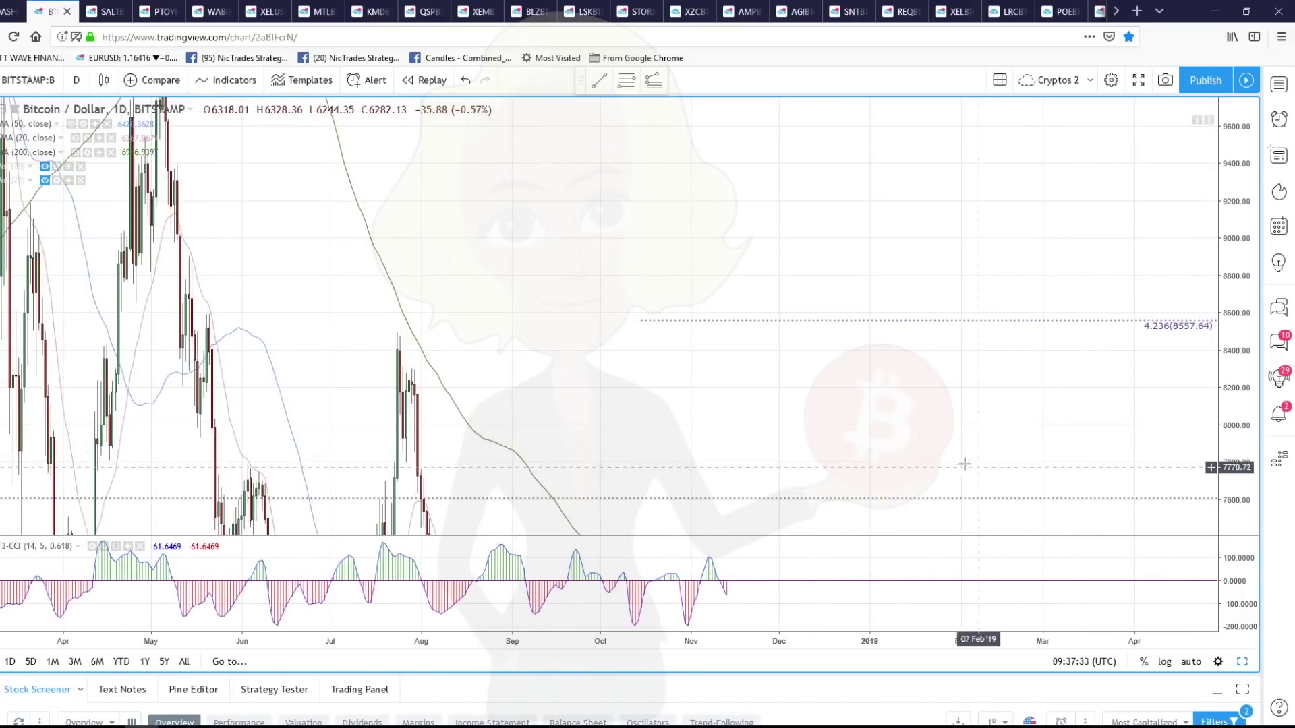
{"action": "left_click_drag", "start_coordinate": [961, 432], "coordinate": [938, 144]}
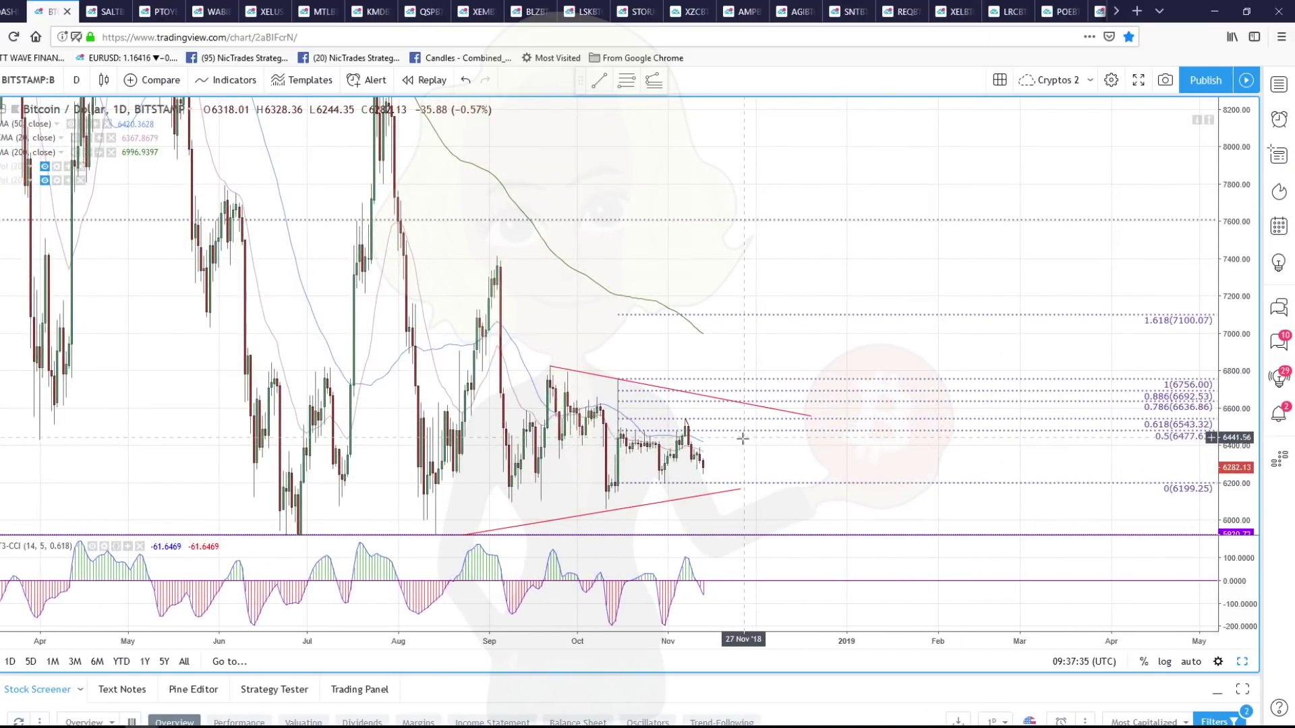
{"action": "left_click_drag", "start_coordinate": [900, 454], "coordinate": [1026, 356]}
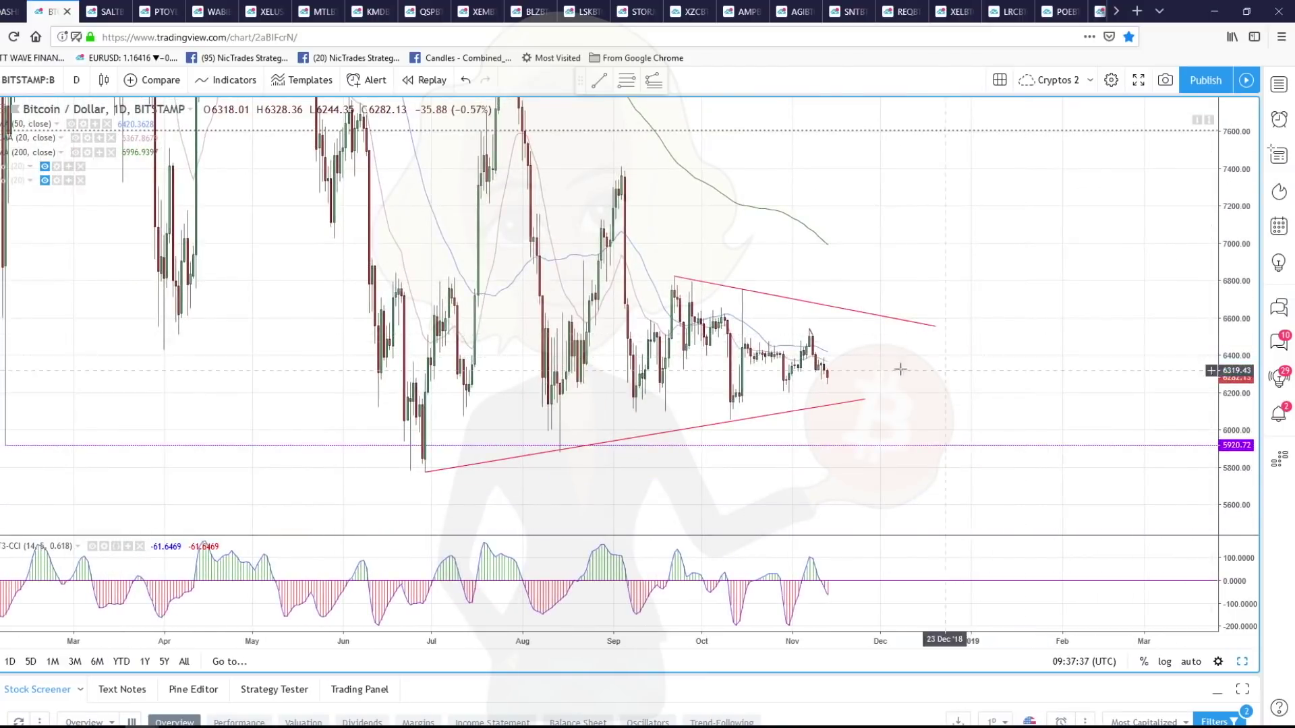
Extend the lower pink trendline further to the right
{"action": "left_click", "coordinate": [738, 420]}
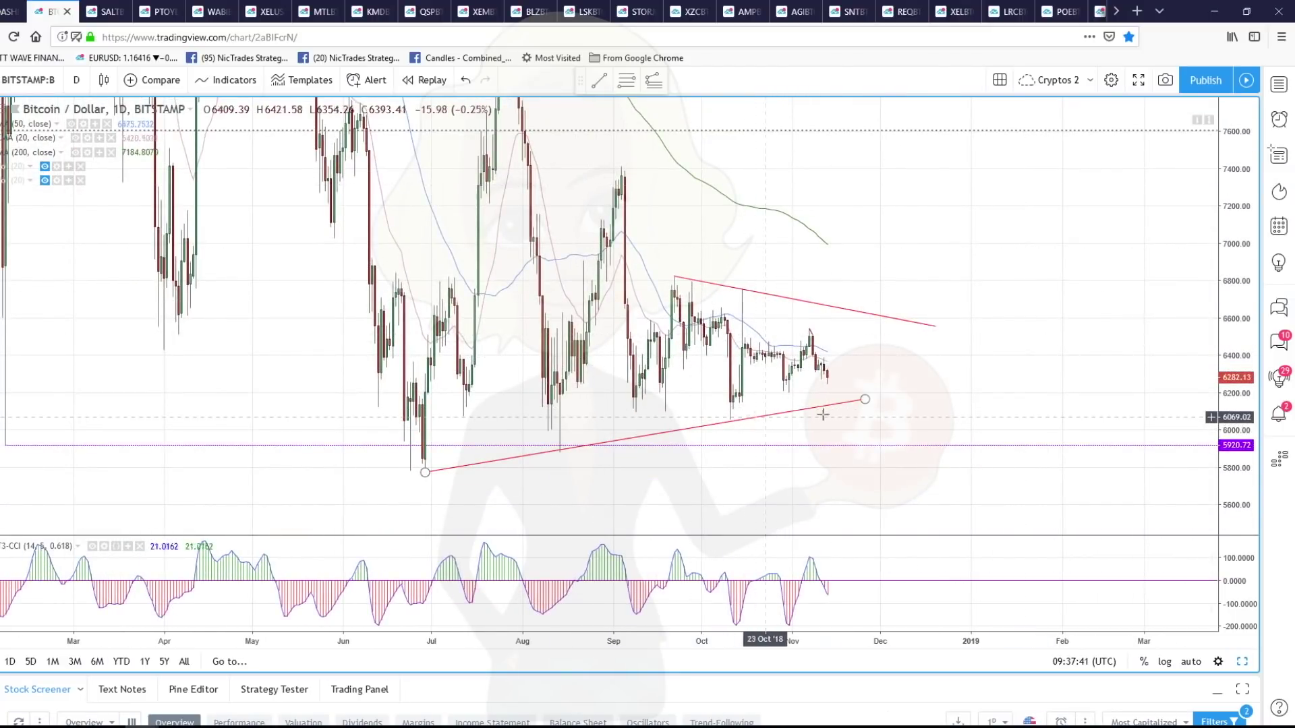
{"action": "left_click_drag", "start_coordinate": [866, 400], "coordinate": [1007, 372]}
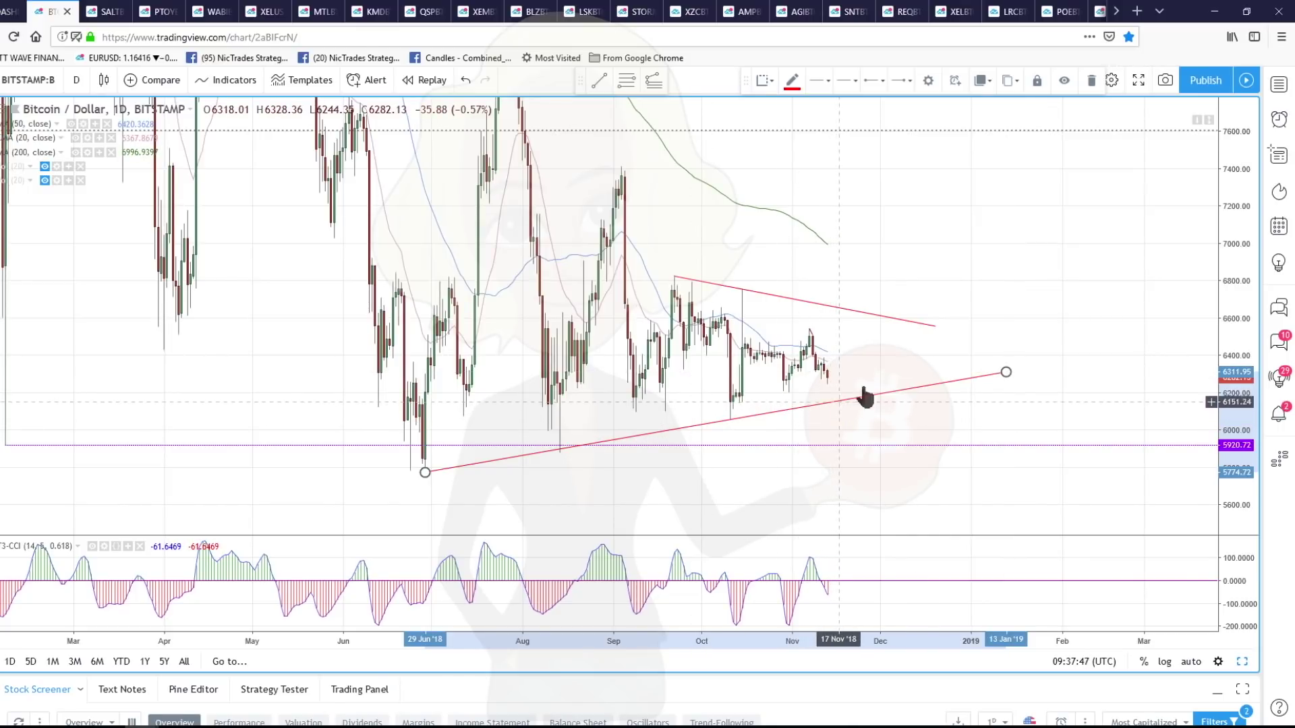
{"action": "left_click_drag", "start_coordinate": [1007, 372], "coordinate": [1020, 381]}
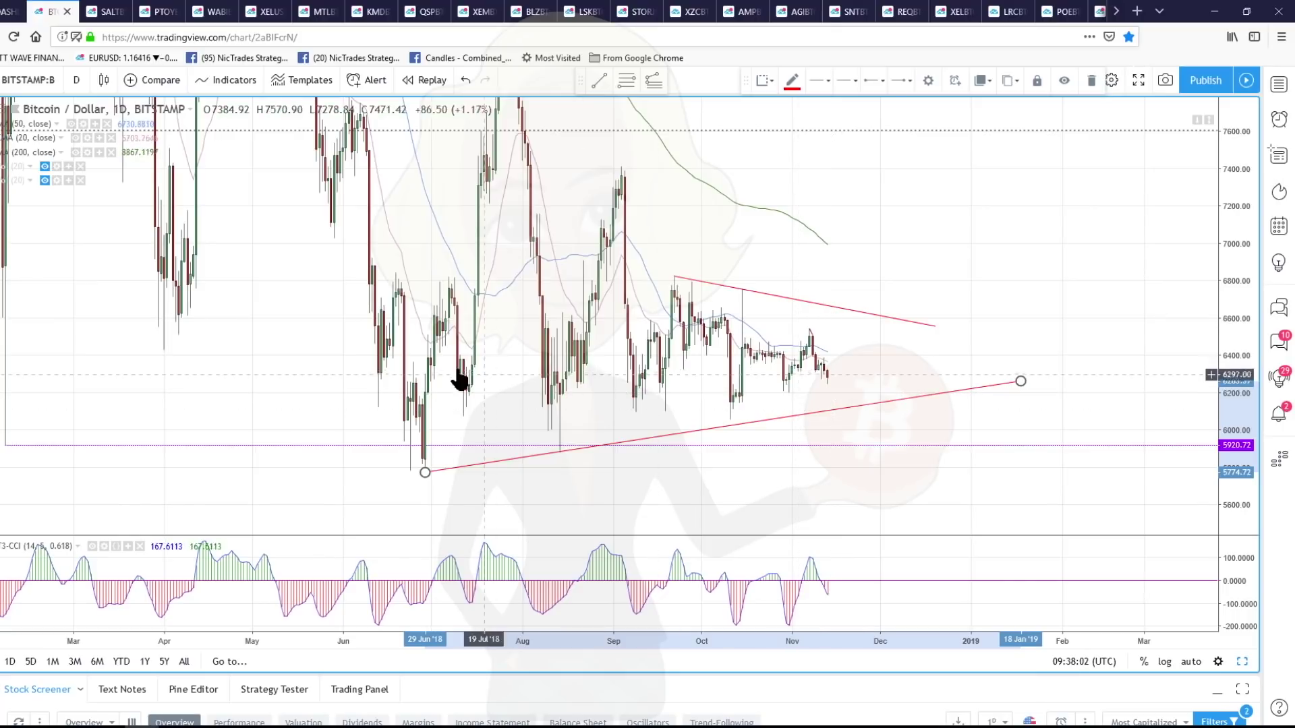
Draw a short trend line from the late-October low near 6203.57 toward the rising trendline
{"action": "left_click", "coordinate": [599, 80]}
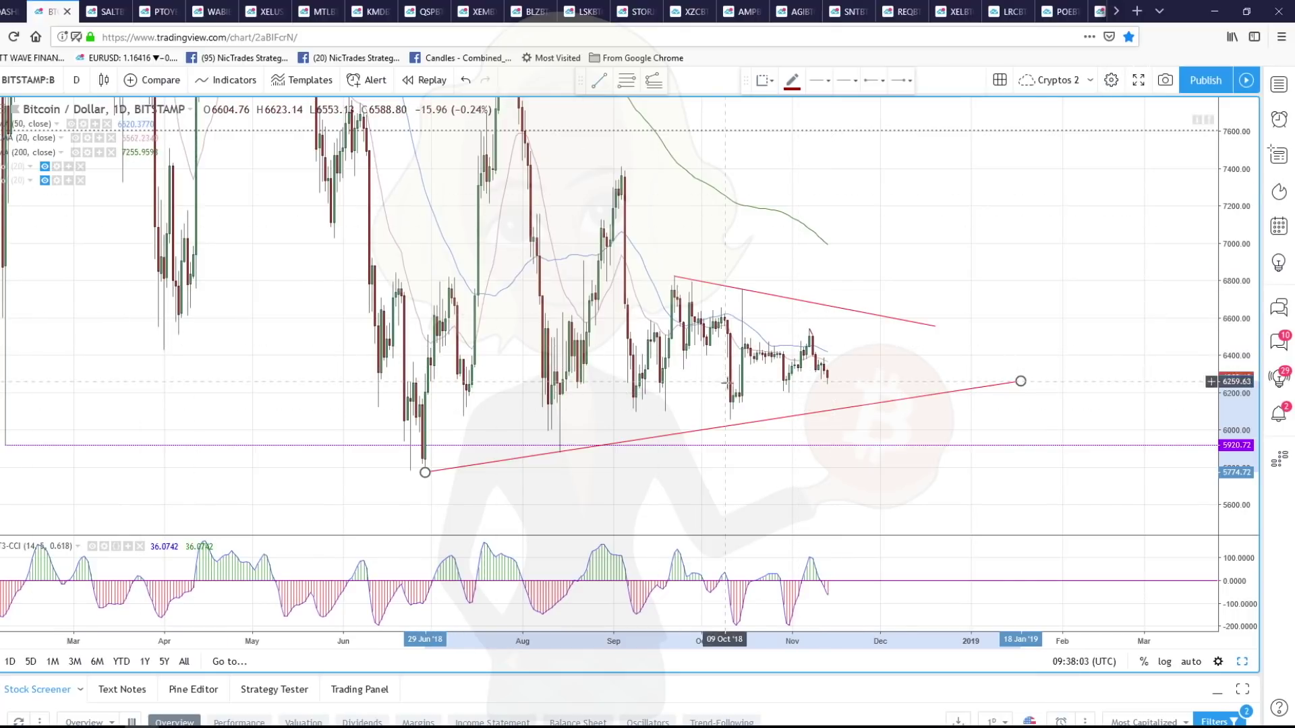
{"action": "left_click", "coordinate": [790, 393]}
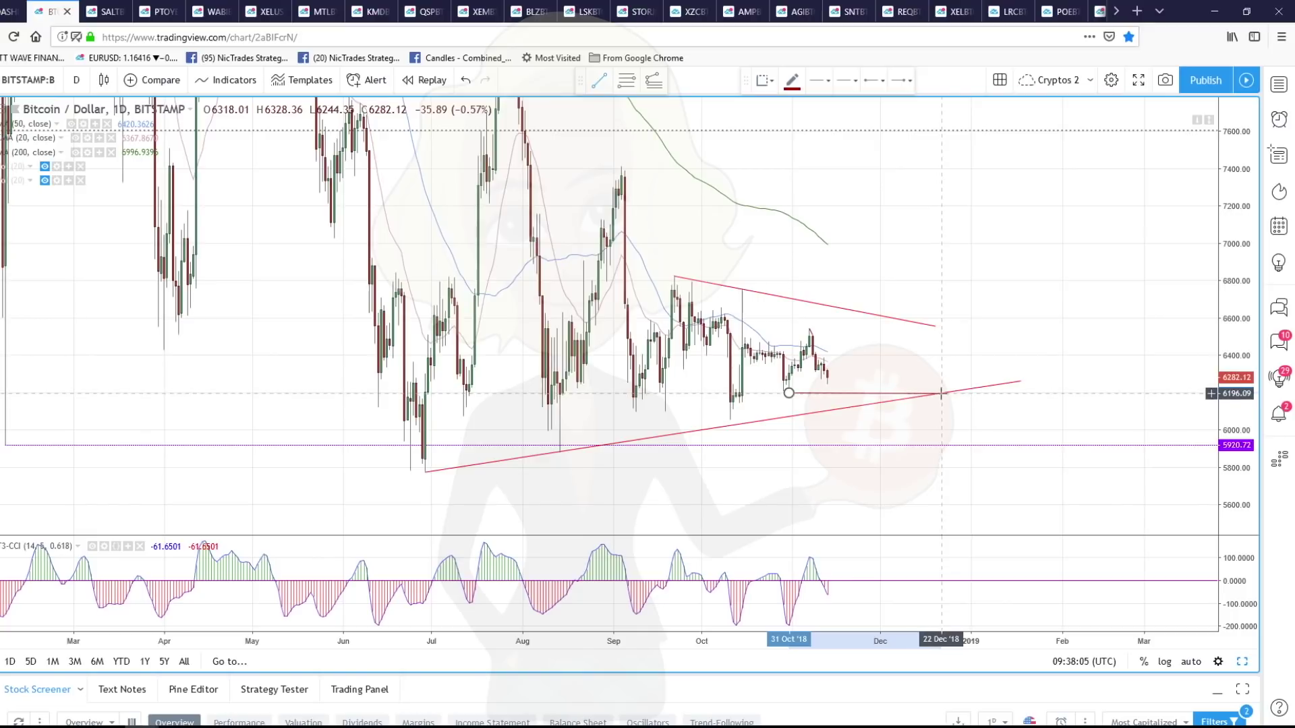
{"action": "scroll", "coordinate": [960, 432], "scroll_direction": "down", "scroll_amount": 2}
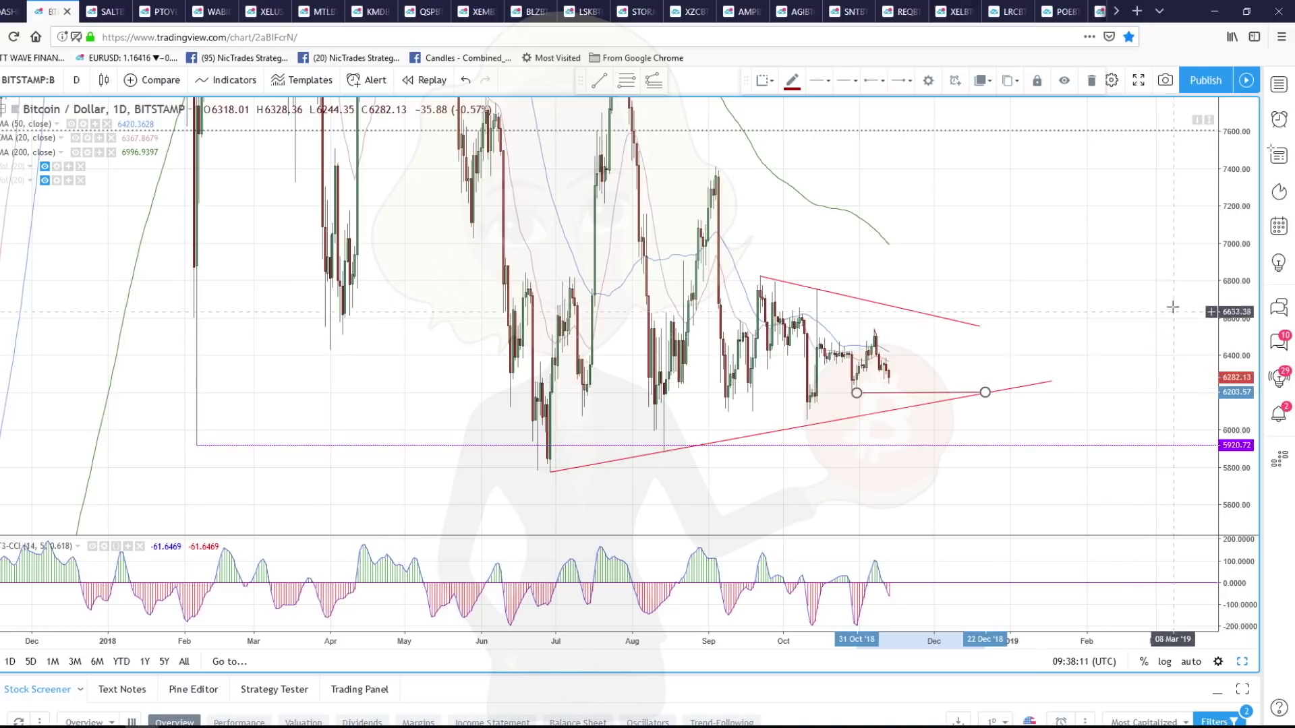
{"action": "scroll", "coordinate": [1234, 413], "scroll_direction": "down", "scroll_amount": 2}
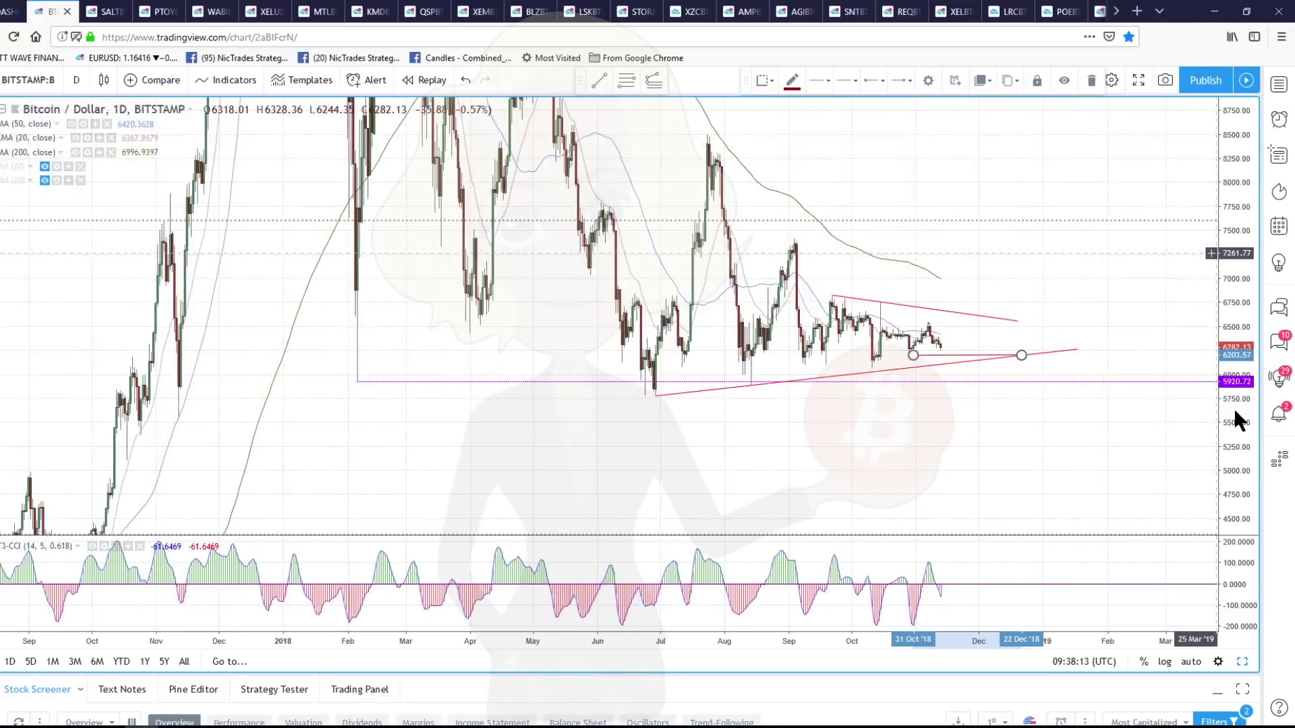
Switch to 1-week candles and auto-fit the price scale to the full history
{"action": "left_click", "coordinate": [77, 81]}
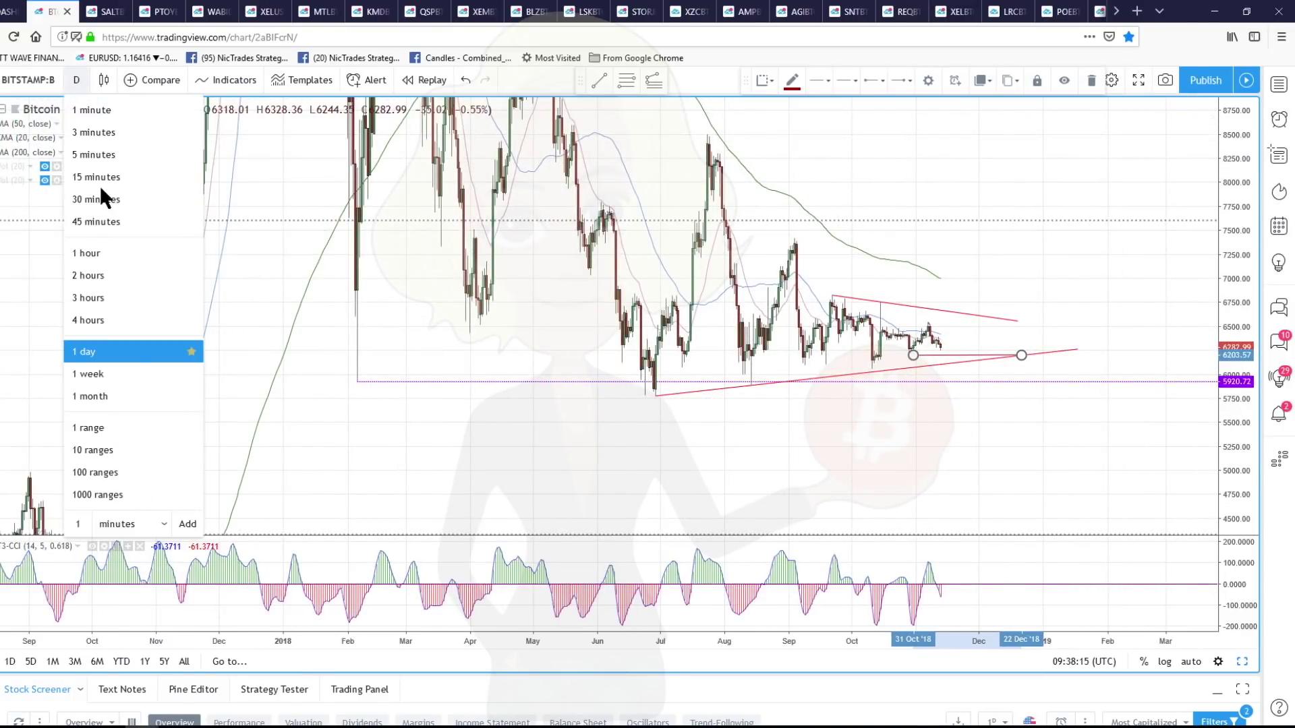
{"action": "left_click", "coordinate": [104, 372]}
{"action": "left_click", "coordinate": [1191, 660]}
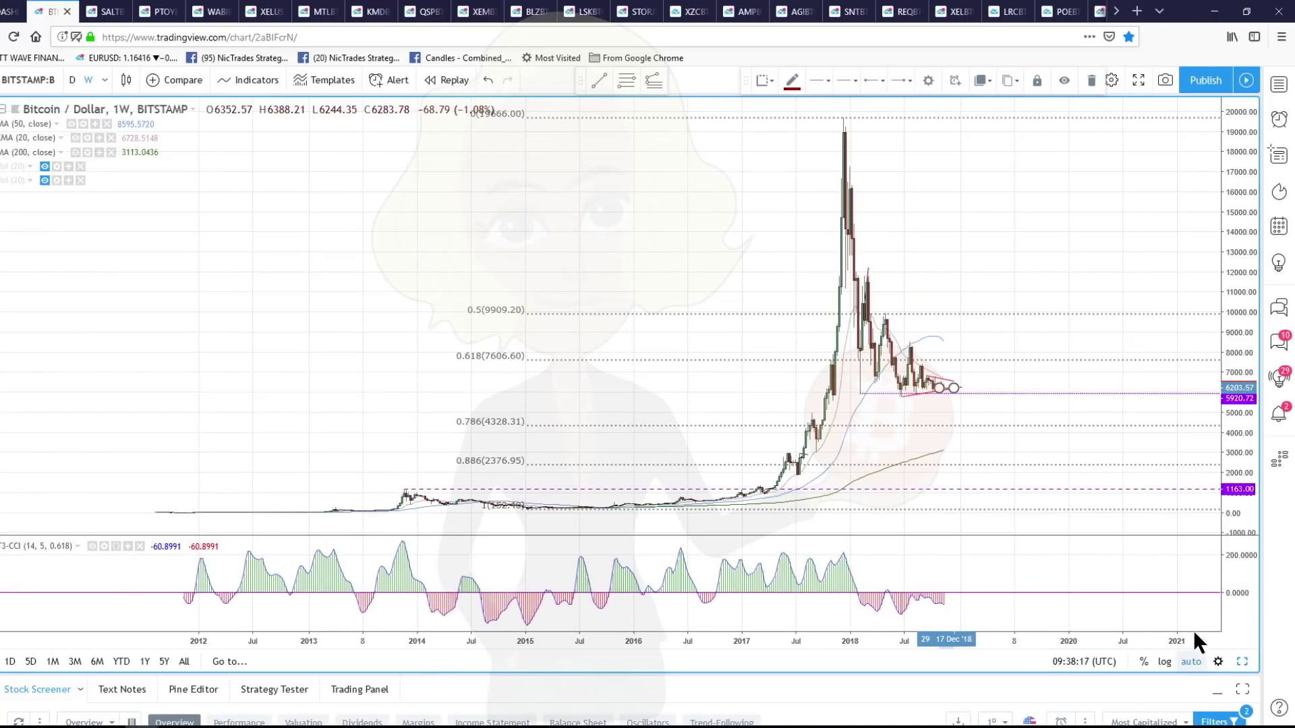
{"action": "scroll", "coordinate": [1105, 477], "scroll_direction": "up", "scroll_amount": 1}
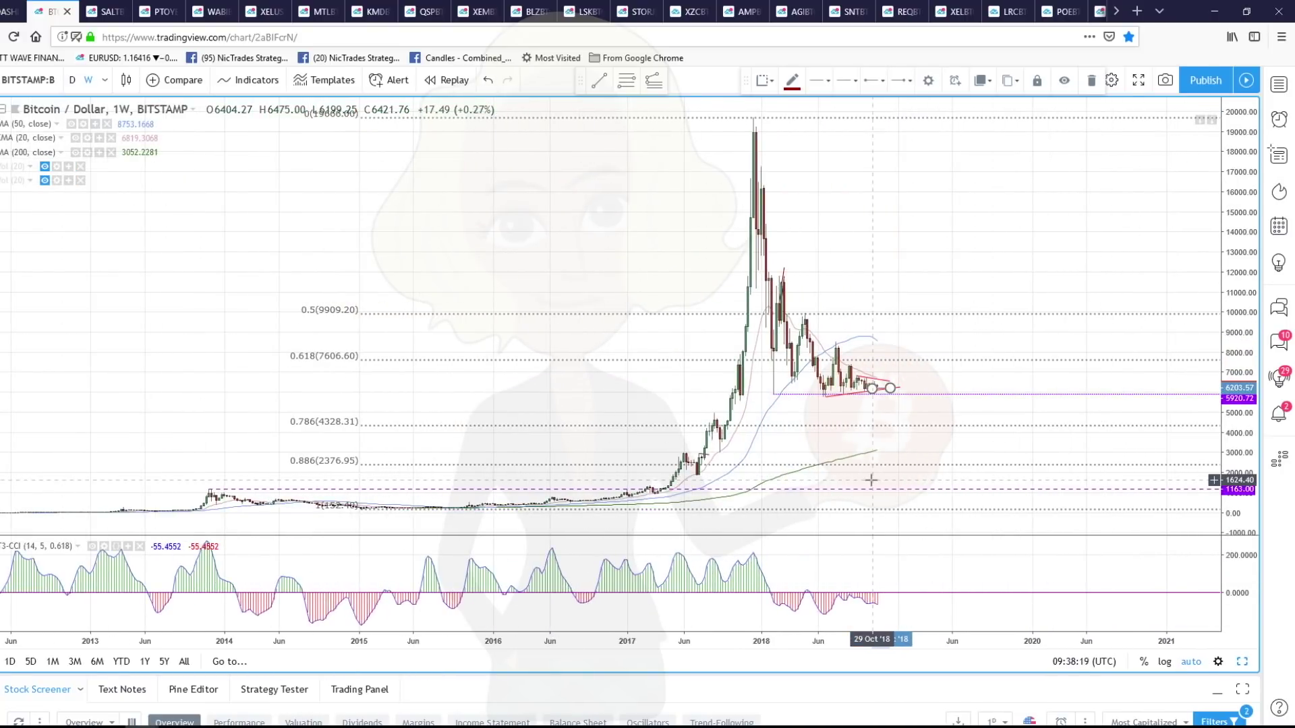
{"action": "scroll", "coordinate": [872, 479], "scroll_direction": "up", "scroll_amount": 1}
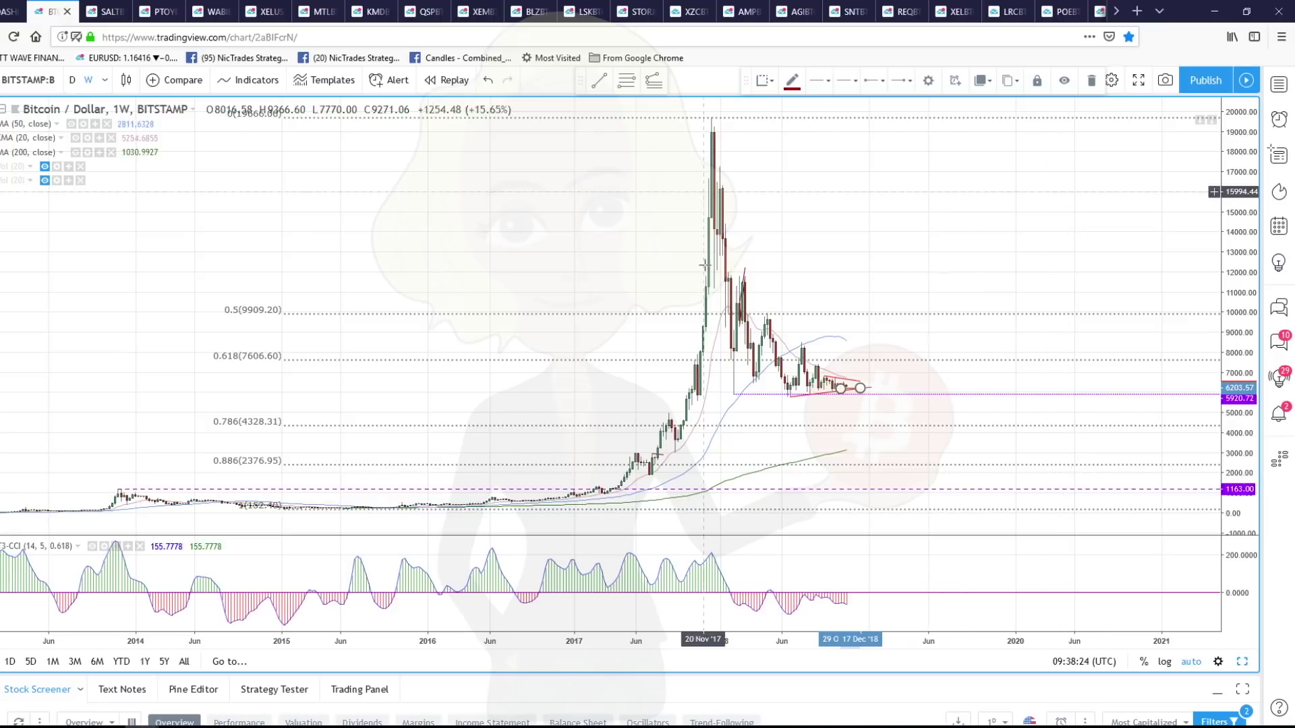
Inspect the Fibonacci levels 9909.20, 7606.60, 4328.31 and 2376.95 back to 2015
{"action": "left_click", "coordinate": [255, 357]}
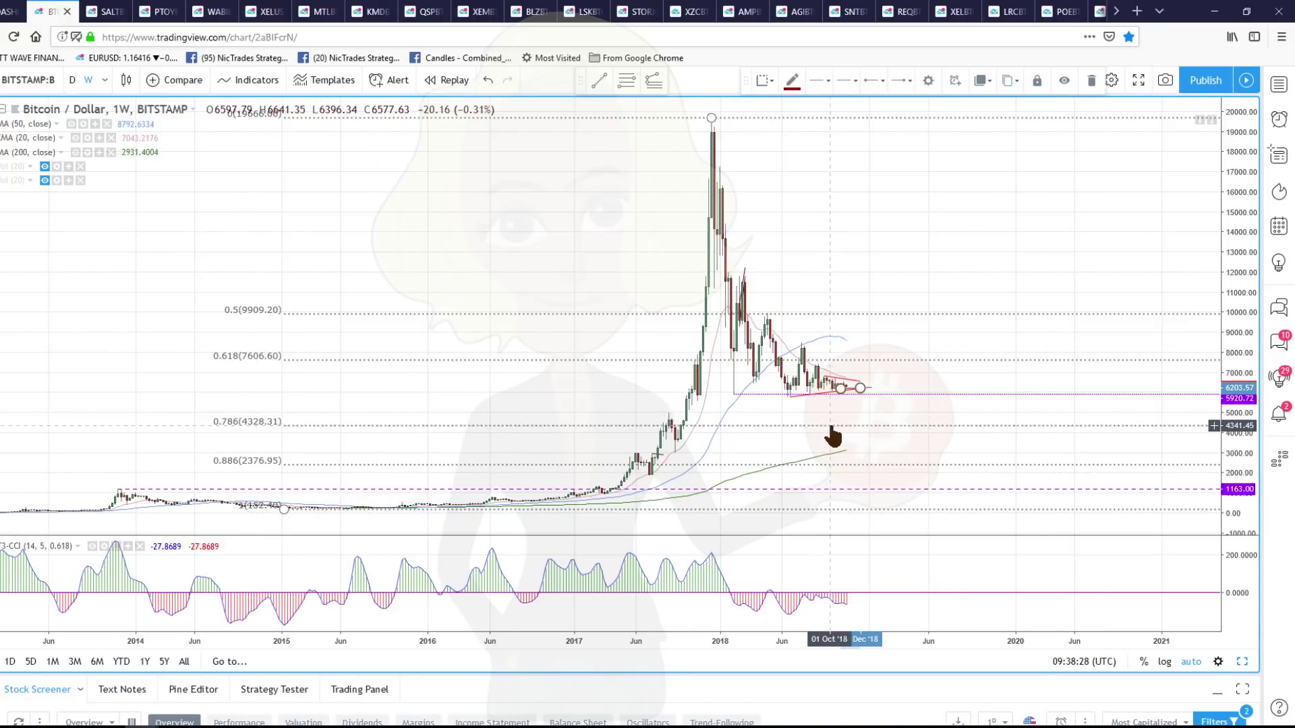
{"action": "scroll", "coordinate": [833, 436], "scroll_direction": "up", "scroll_amount": 1}
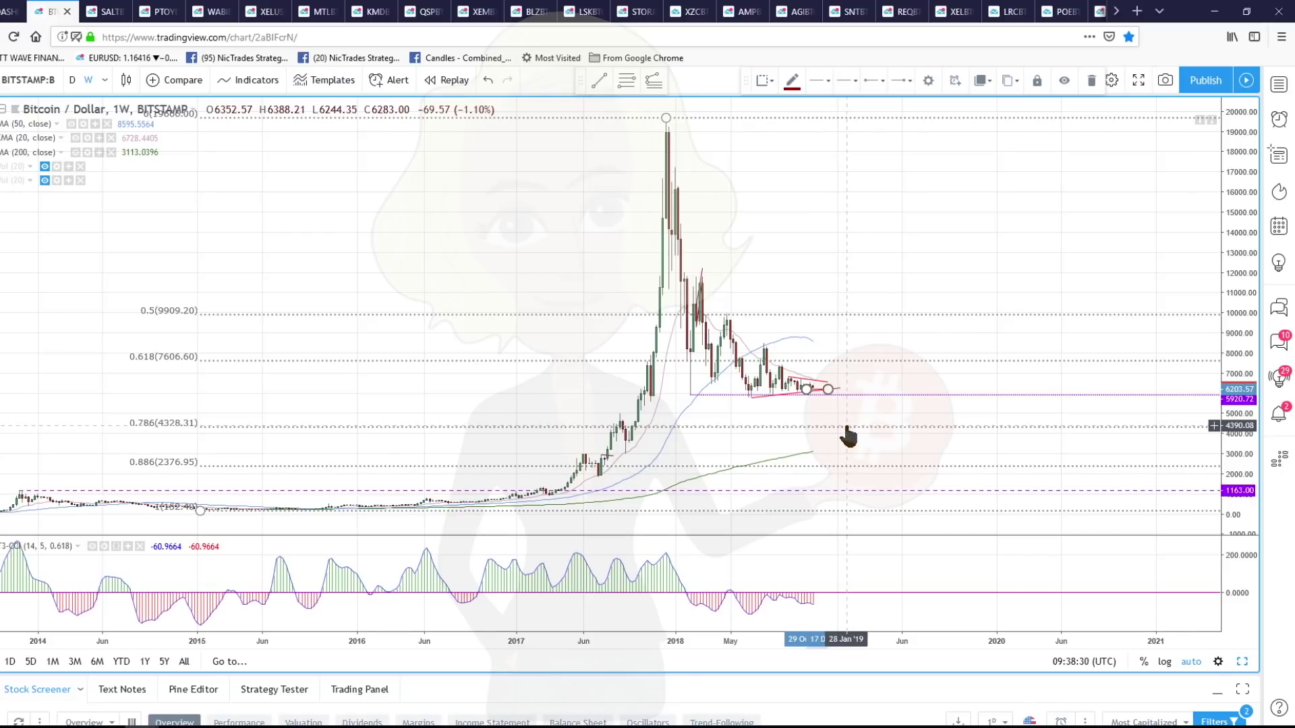
{"action": "left_click", "coordinate": [936, 376]}
{"action": "scroll", "coordinate": [935, 376], "scroll_direction": "up", "scroll_amount": 1}
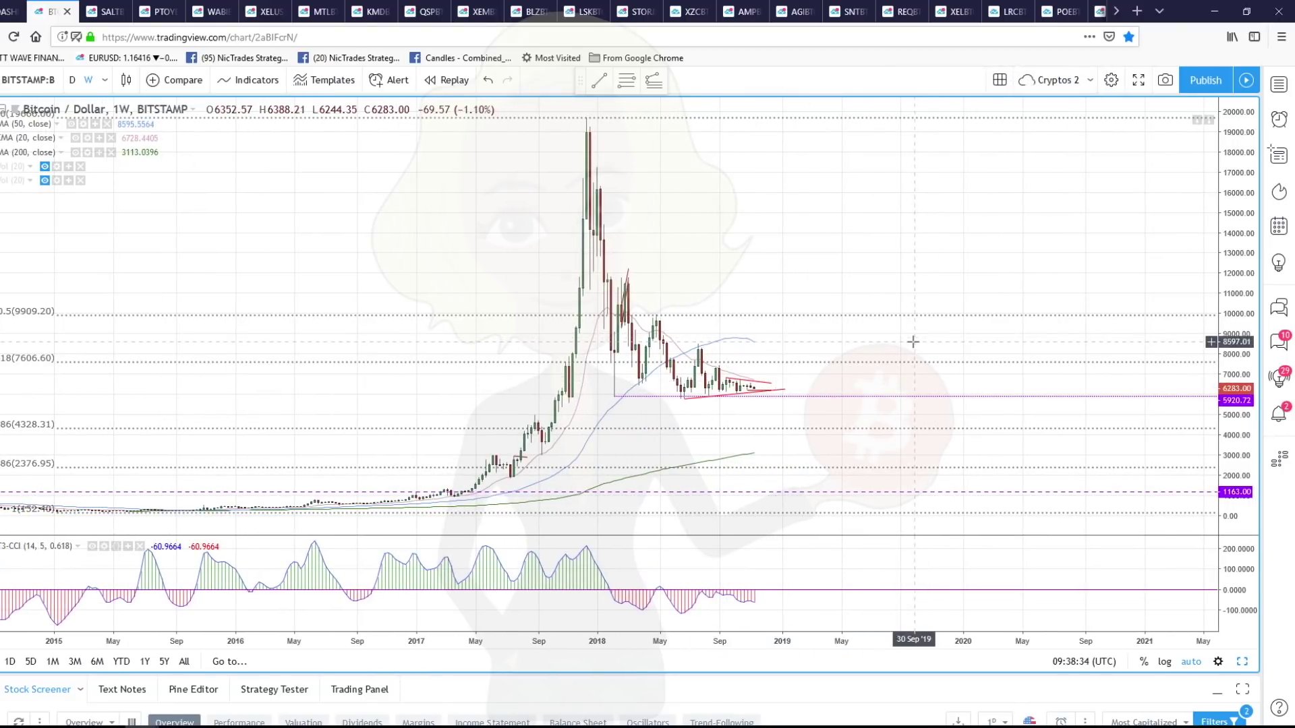
{"action": "left_click_drag", "start_coordinate": [913, 344], "coordinate": [965, 343]}
{"action": "scroll", "coordinate": [965, 343], "scroll_direction": "up", "scroll_amount": 1}
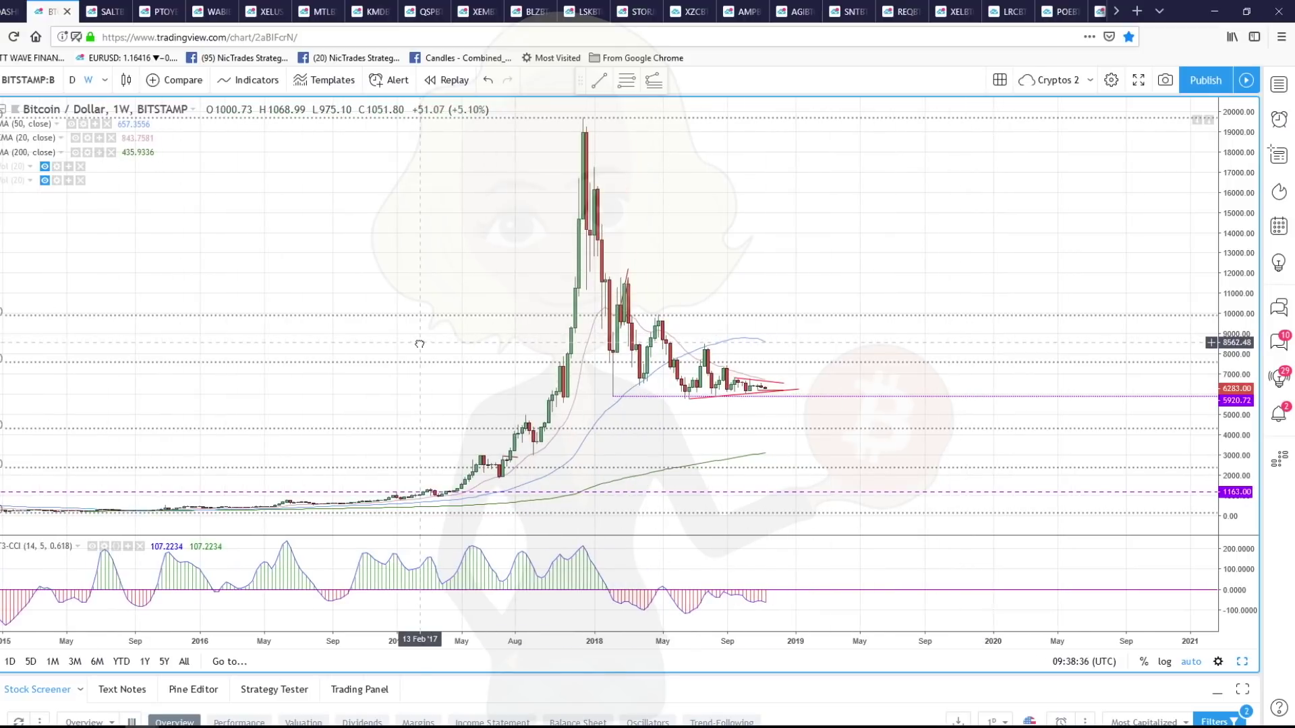
{"action": "left_click_drag", "start_coordinate": [419, 341], "coordinate": [613, 358]}
{"action": "scroll", "coordinate": [618, 364], "scroll_direction": "up", "scroll_amount": 1}
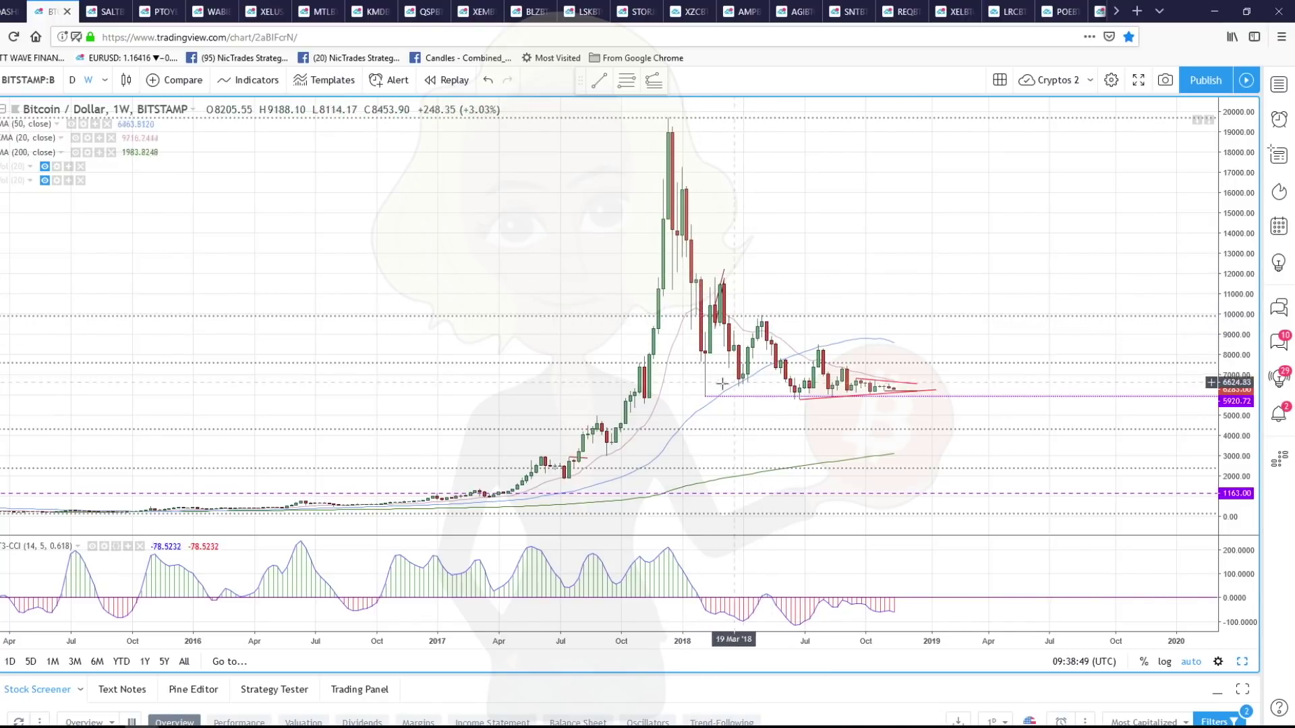
{"action": "scroll", "coordinate": [660, 399], "scroll_direction": "down", "scroll_amount": 1}
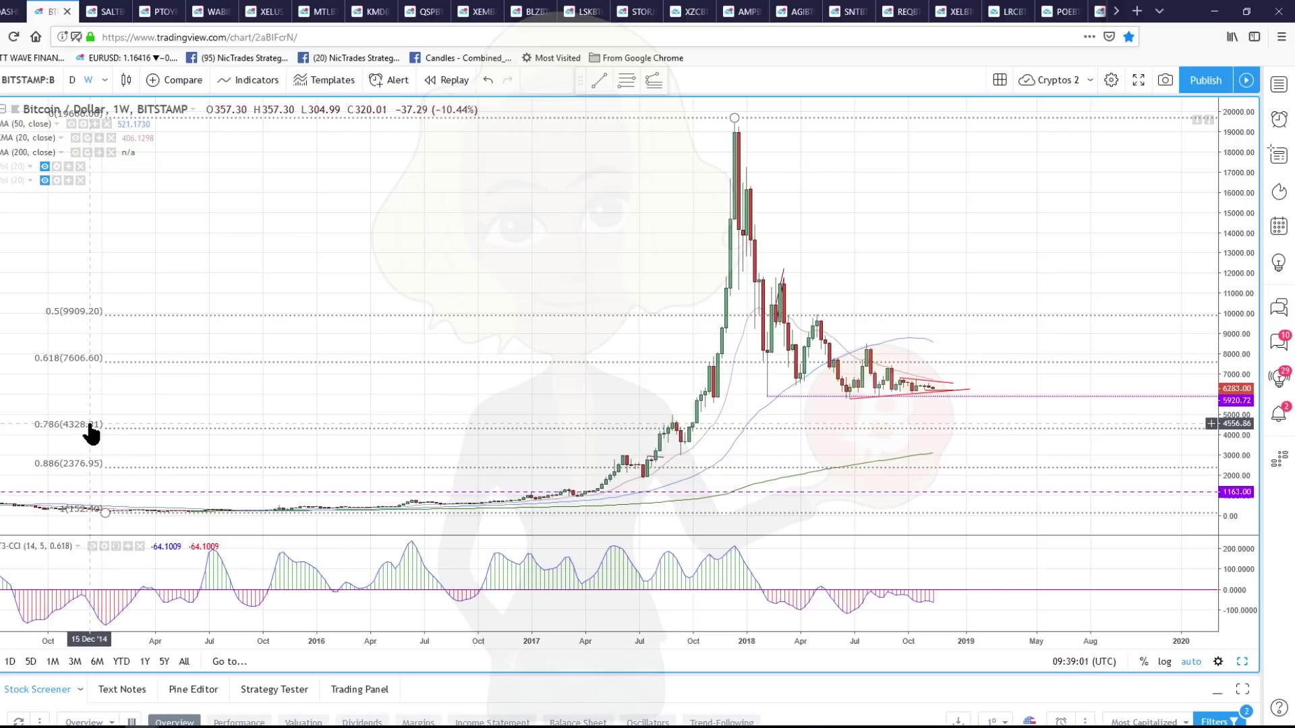
{"action": "scroll", "coordinate": [960, 534], "scroll_direction": "down", "scroll_amount": 2}
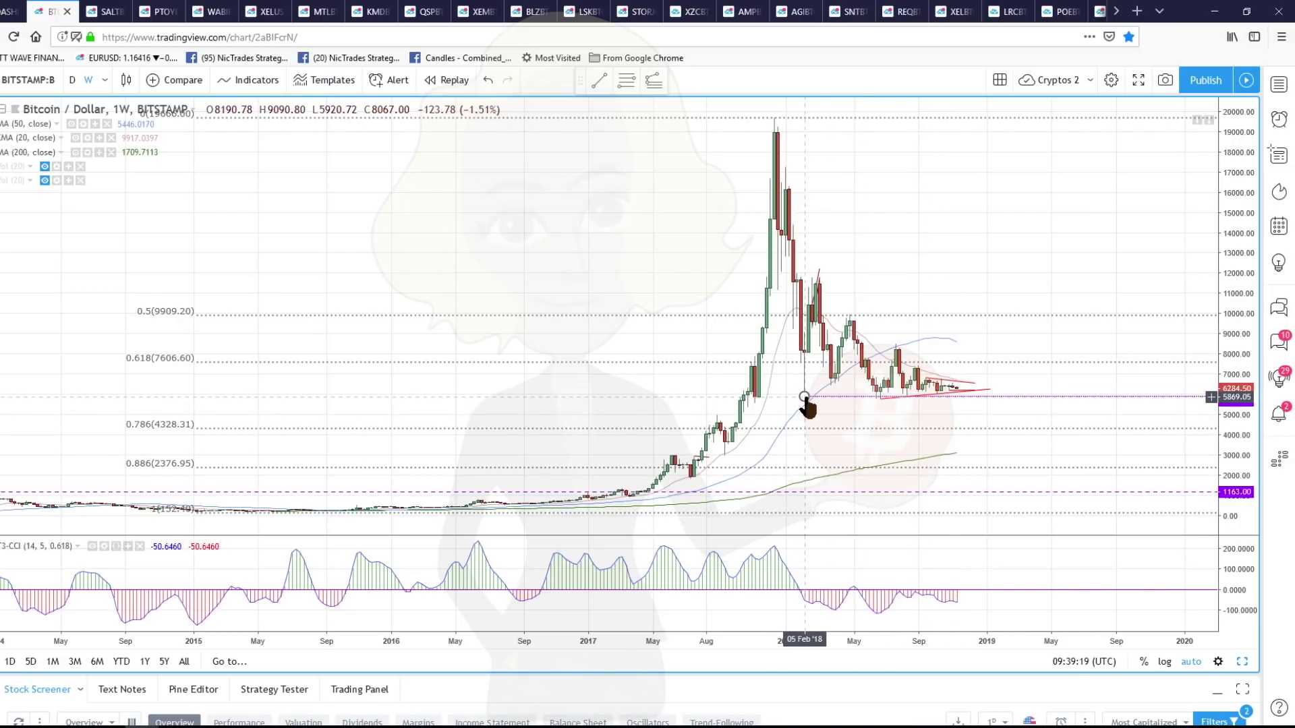
{"action": "scroll", "coordinate": [805, 404], "scroll_direction": "up", "scroll_amount": 1}
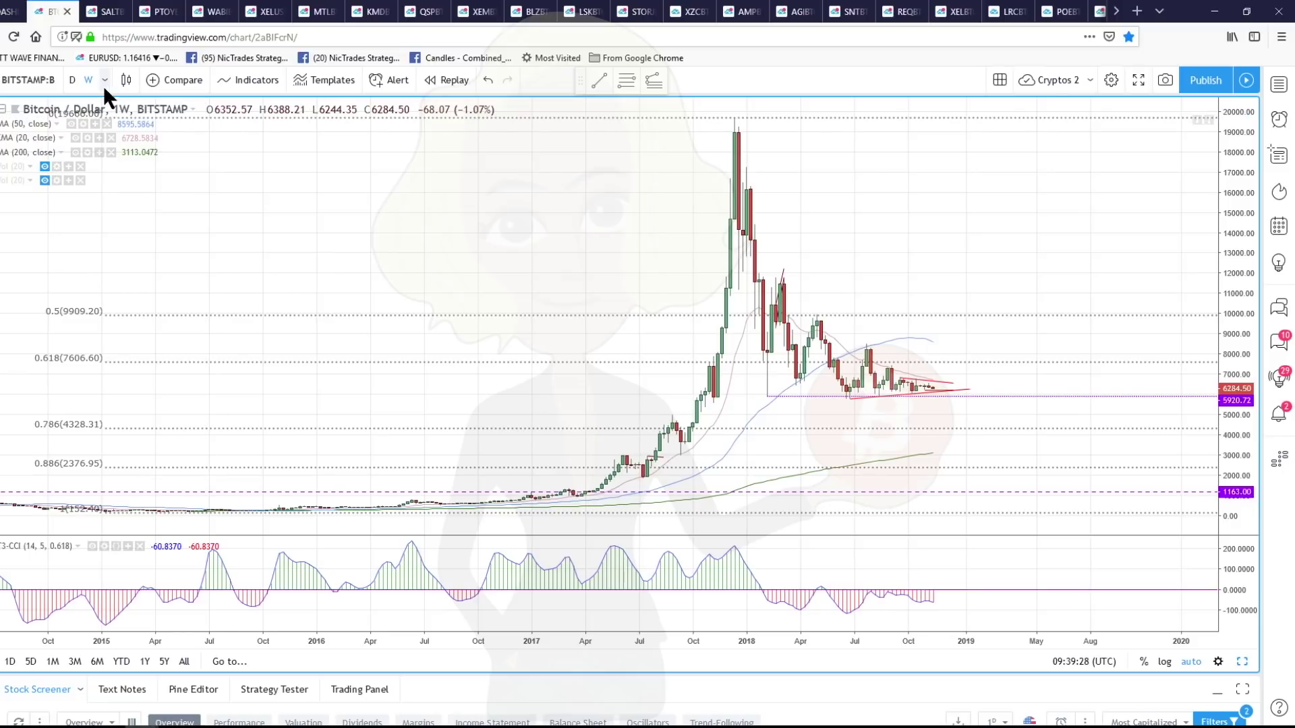
Go back to daily candles framed from 2018 to early 2019, triangle above 5920.72
{"action": "left_click", "coordinate": [72, 79]}
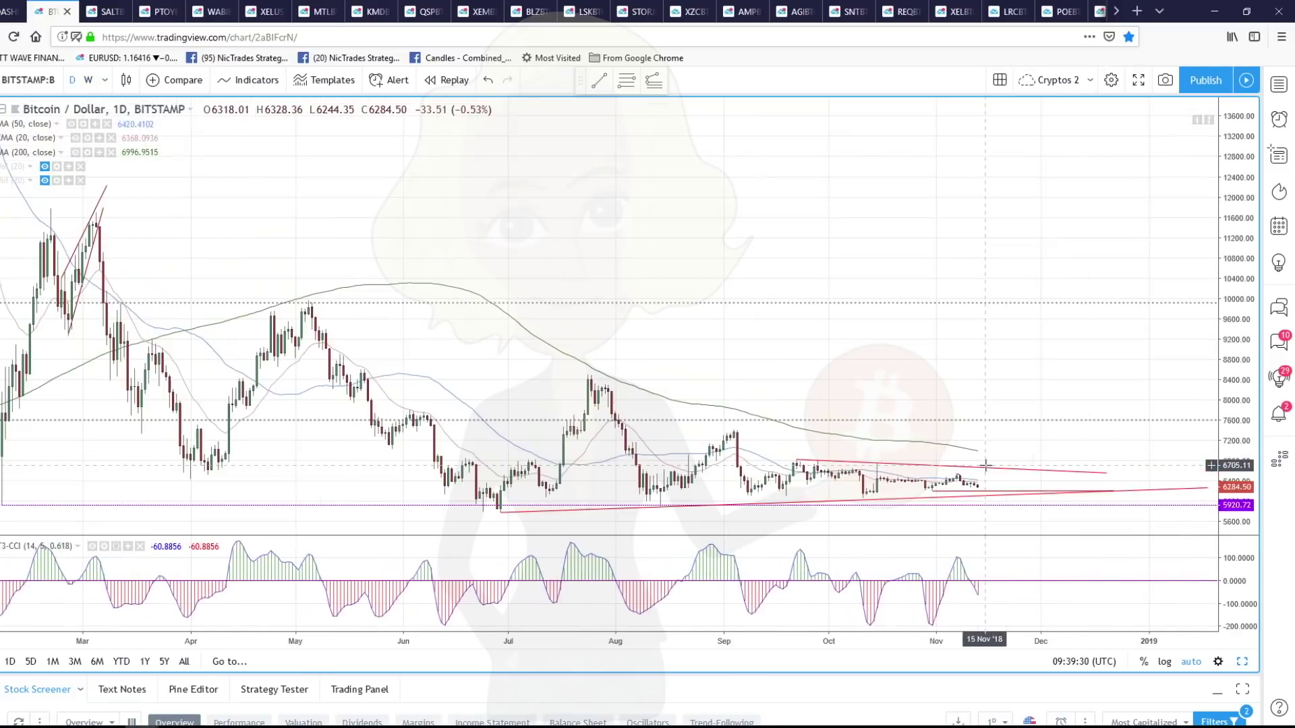
{"action": "left_click_drag", "start_coordinate": [1154, 472], "coordinate": [1062, 280]}
{"action": "scroll", "coordinate": [1062, 279], "scroll_direction": "down", "scroll_amount": 2}
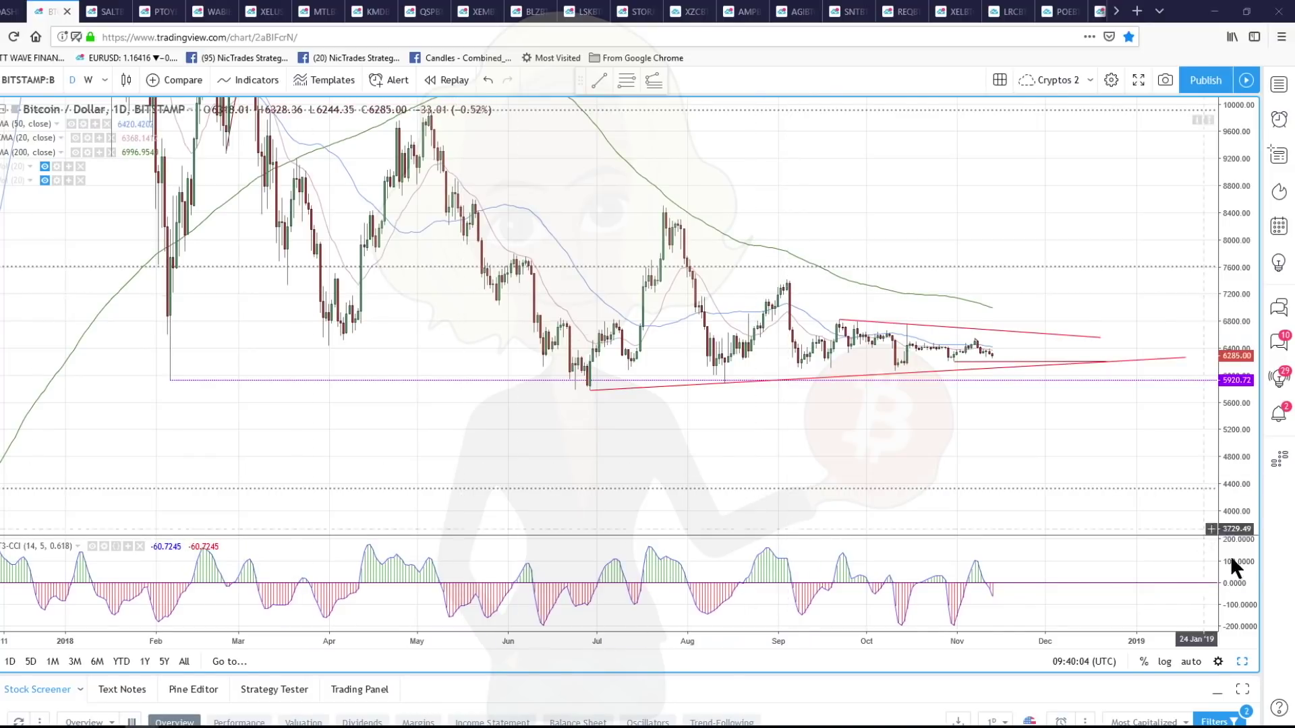
Return to the six-chart layout and enlarge the Ethereum chart
{"action": "left_click", "coordinate": [1242, 662]}
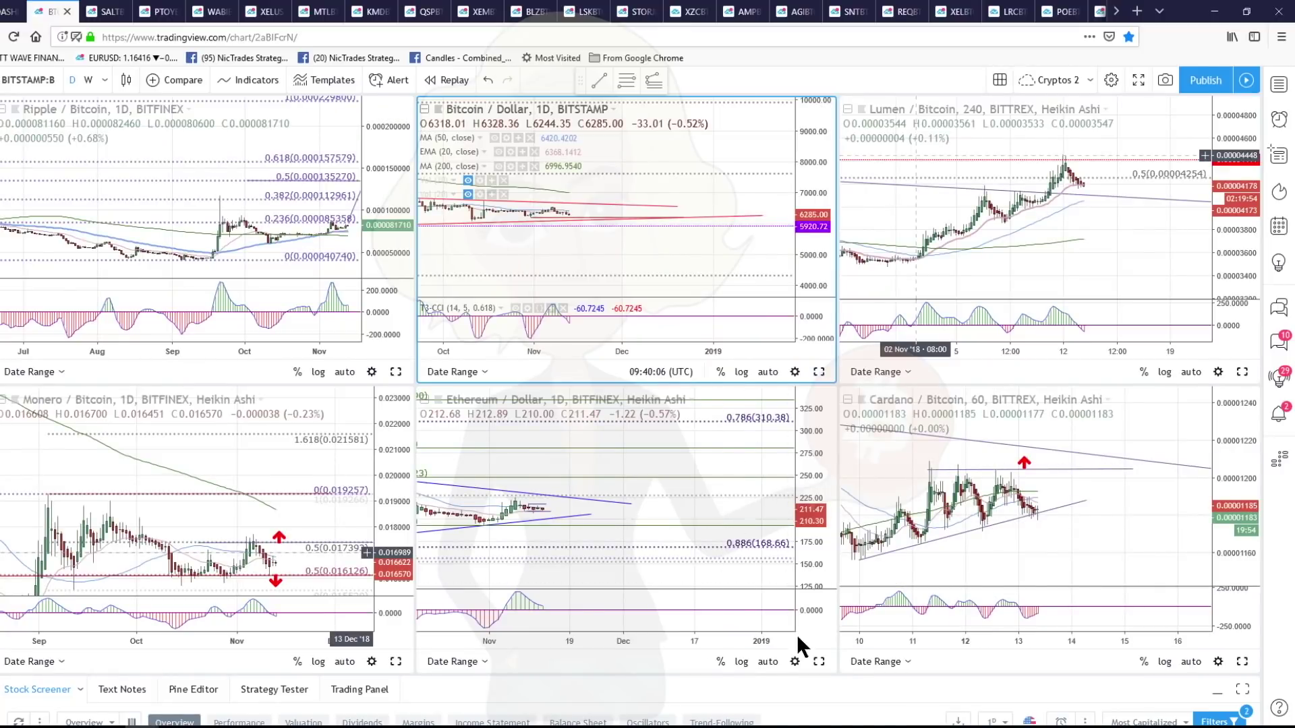
{"action": "left_click", "coordinate": [818, 662]}
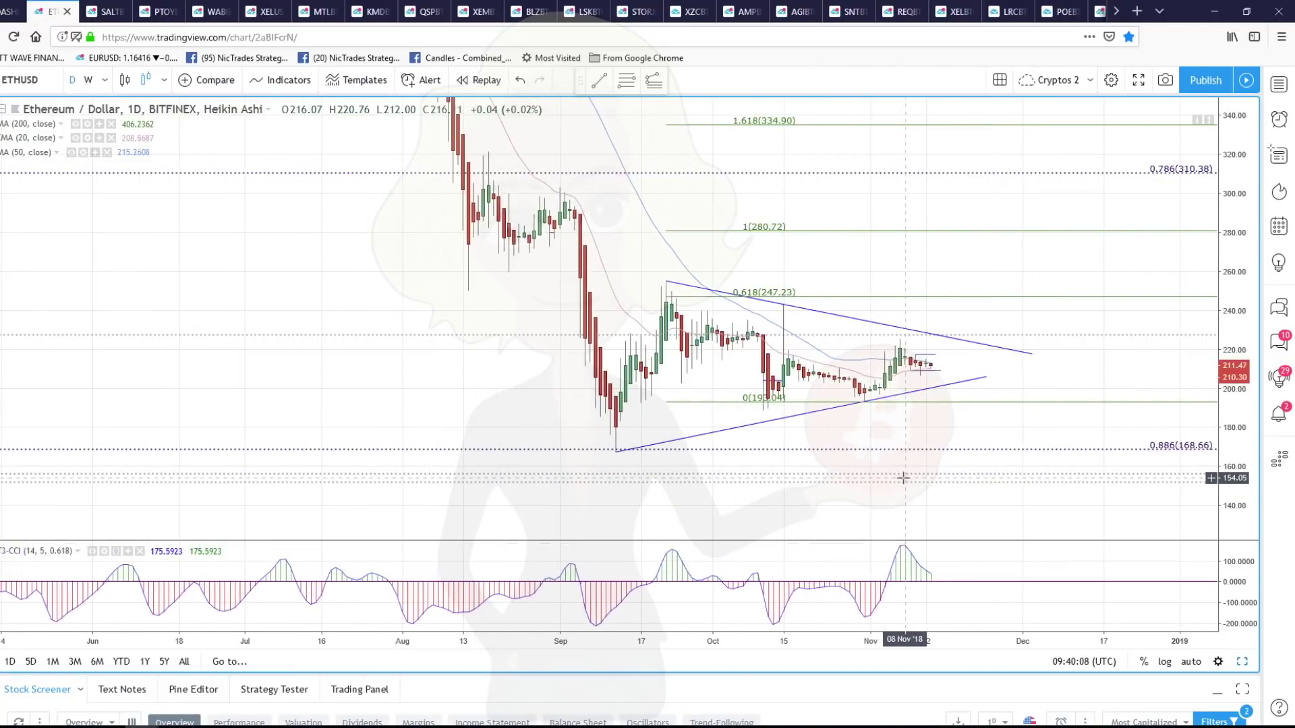
{"action": "scroll", "coordinate": [933, 370], "scroll_direction": "up", "scroll_amount": 2}
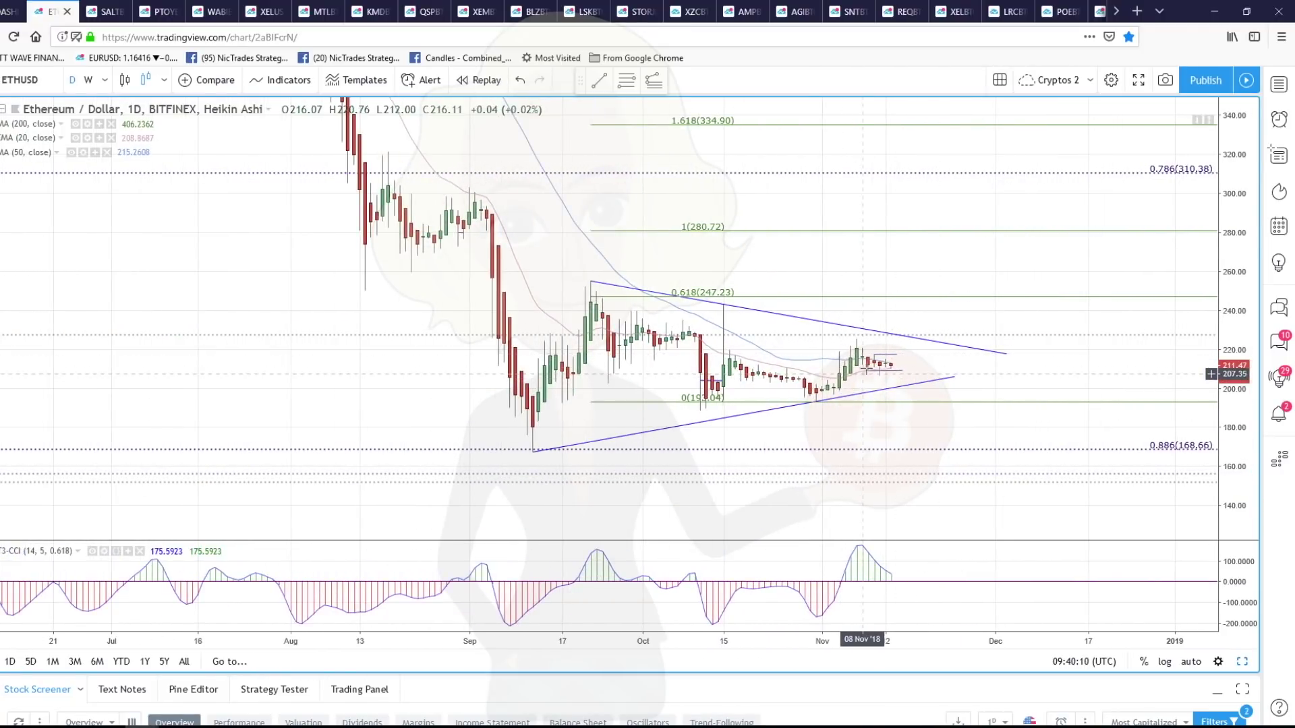
{"action": "scroll", "coordinate": [1146, 402], "scroll_direction": "up", "scroll_amount": 2}
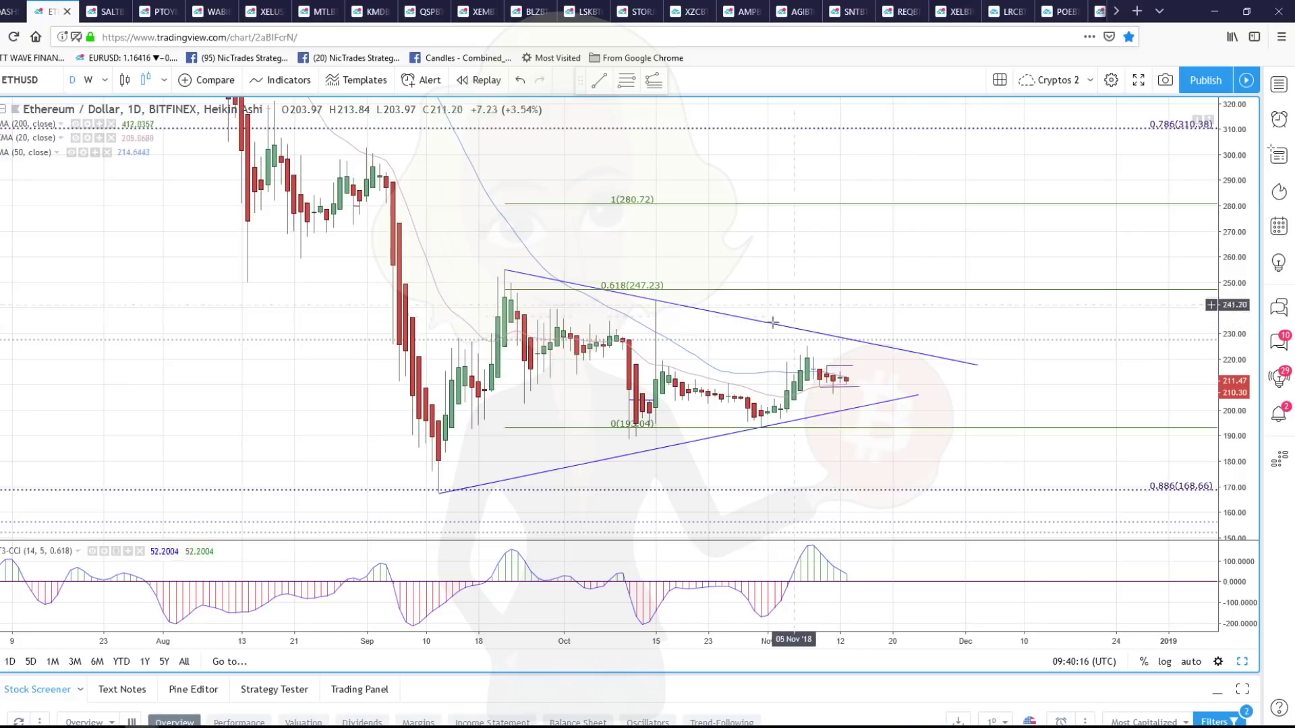
Delete the short blue line from the Ethereum chart
{"action": "left_click_drag", "start_coordinate": [631, 399], "coordinate": [554, 398]}
{"action": "key", "text": "Delete"}
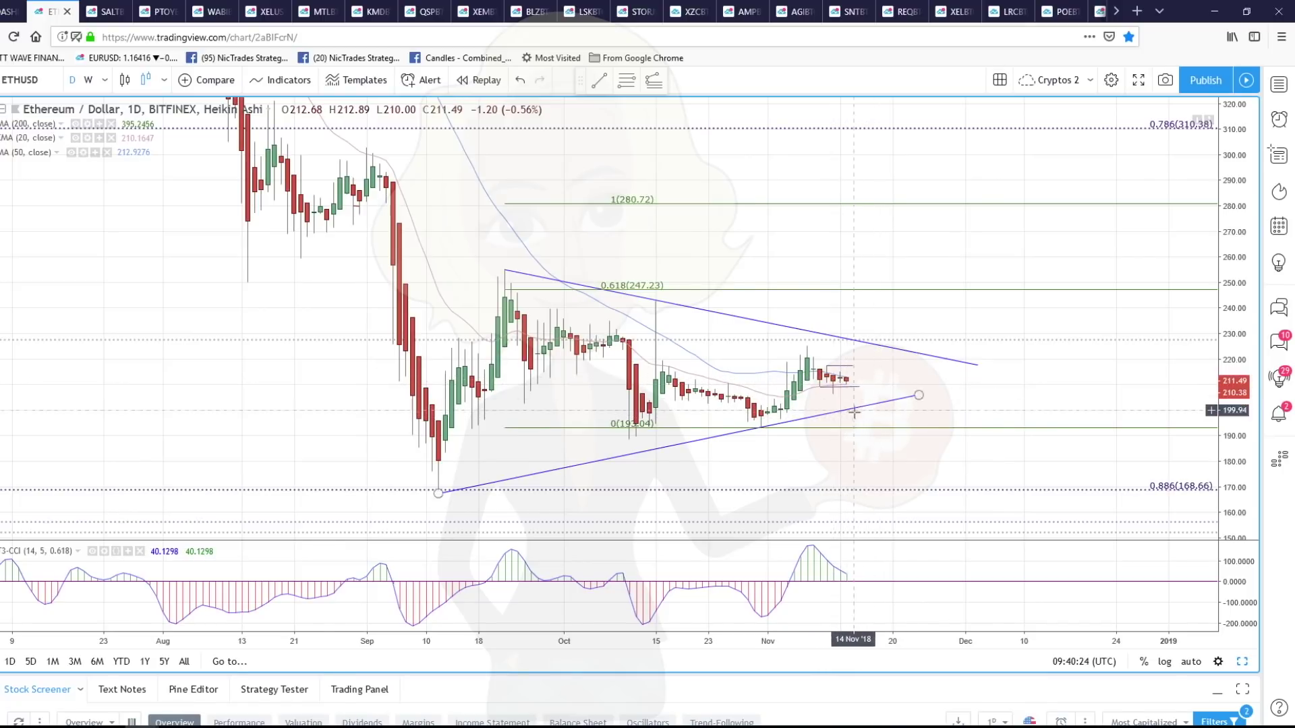
{"action": "left_click", "coordinate": [829, 431]}
{"action": "left_click", "coordinate": [834, 439]}
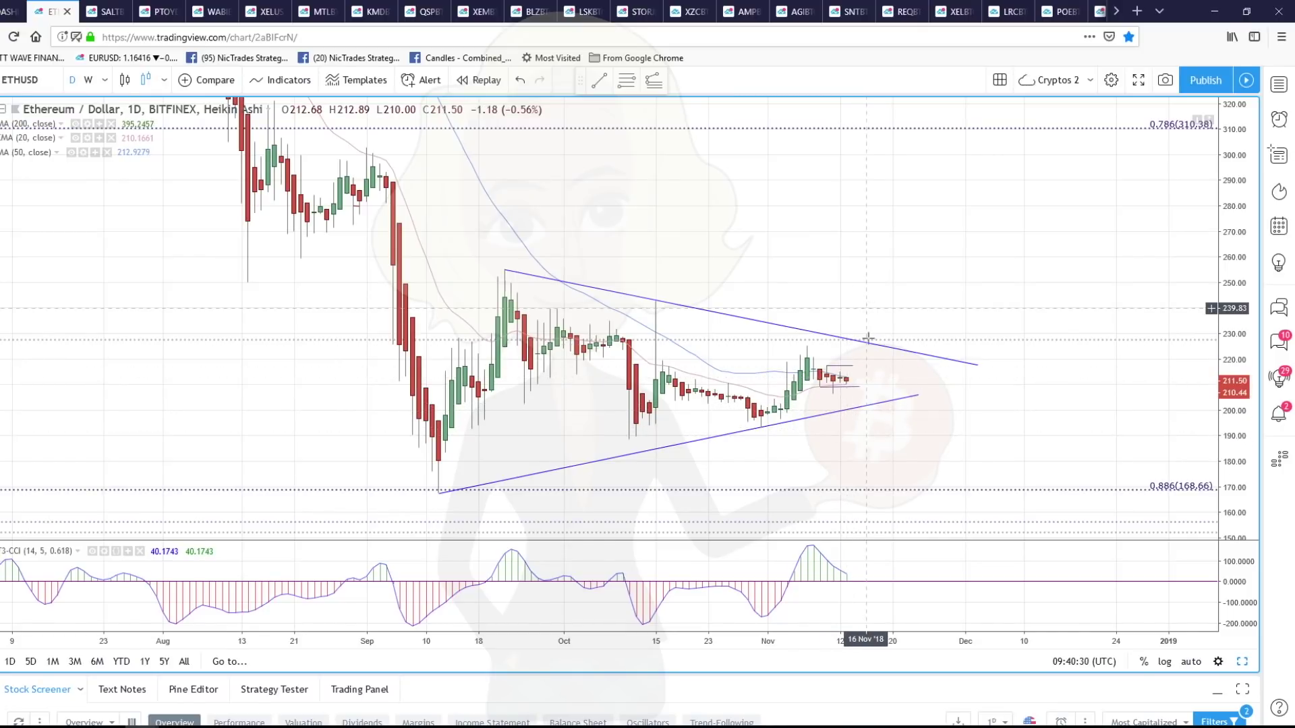
{"action": "scroll", "coordinate": [867, 428], "scroll_direction": "down", "scroll_amount": 2}
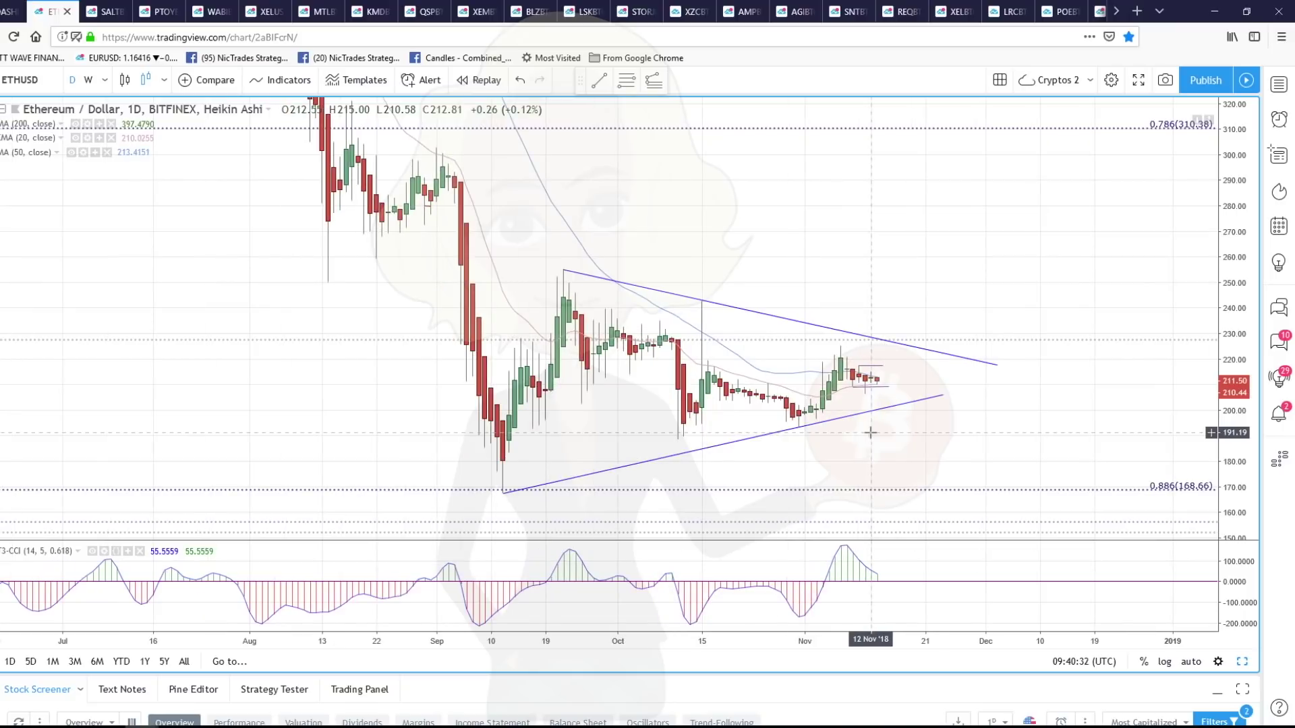
Switch Ethereum to 4-hour candles and frame it within the converging triangle
{"action": "left_click", "coordinate": [104, 79]}
{"action": "left_click", "coordinate": [202, 323]}
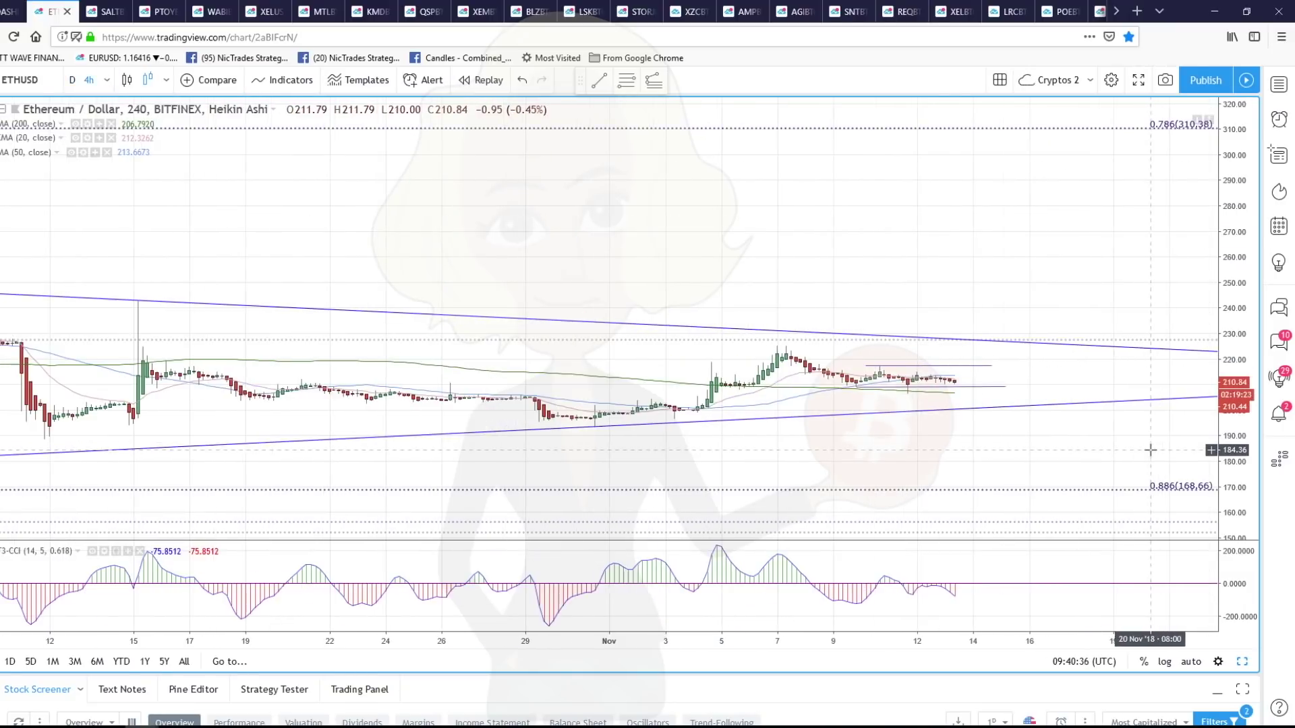
{"action": "left_click_drag", "start_coordinate": [1214, 486], "coordinate": [1227, 270]}
{"action": "left_click_drag", "start_coordinate": [1060, 414], "coordinate": [946, 306]}
{"action": "left_click_drag", "start_coordinate": [824, 401], "coordinate": [819, 404]}
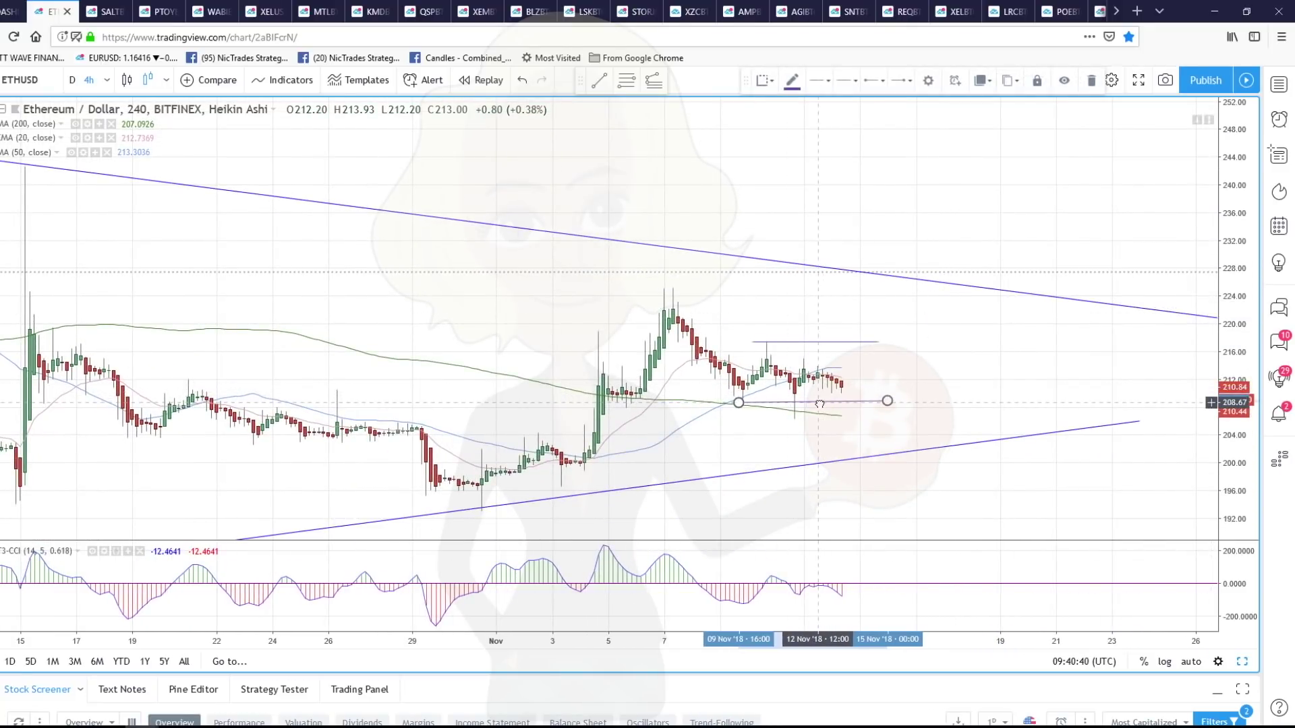
{"action": "scroll", "coordinate": [957, 416], "scroll_direction": "down", "scroll_amount": 2}
{"action": "left_click_drag", "start_coordinate": [986, 408], "coordinate": [1006, 366]}
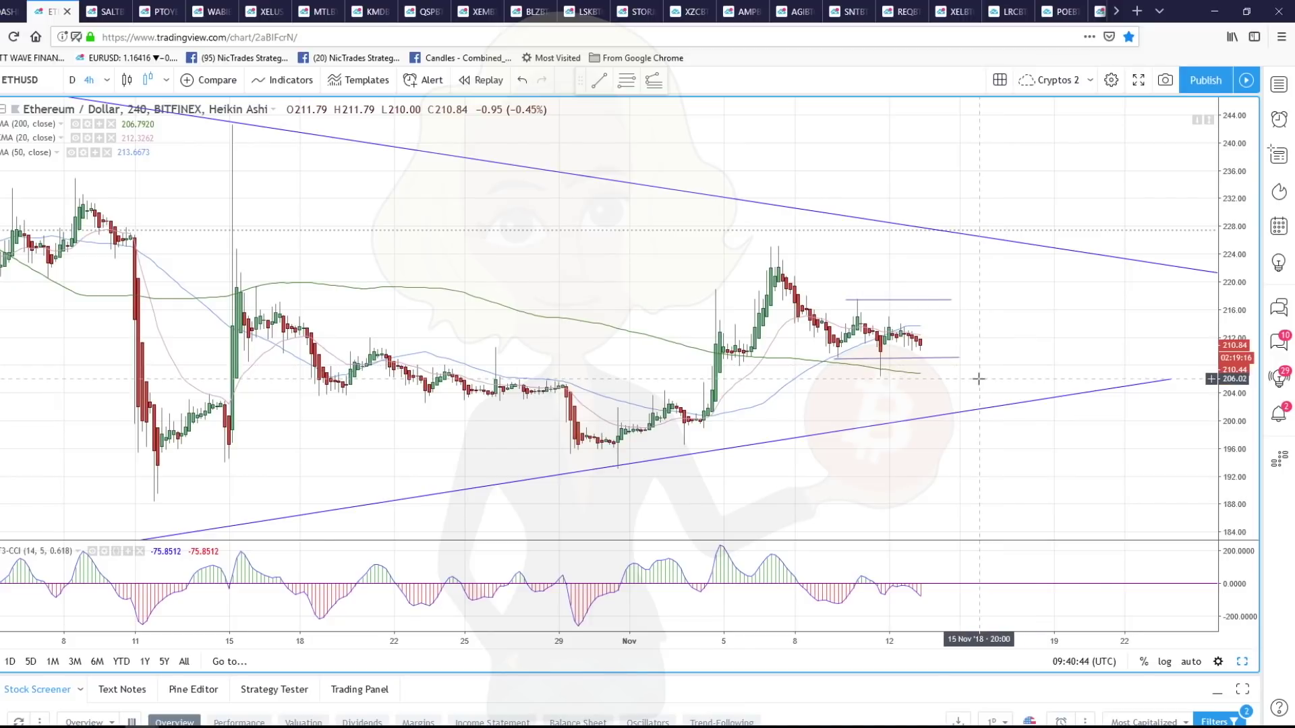
Change the symbol to ETHEUR on Bitstamp
{"action": "left_click", "coordinate": [48, 81]}
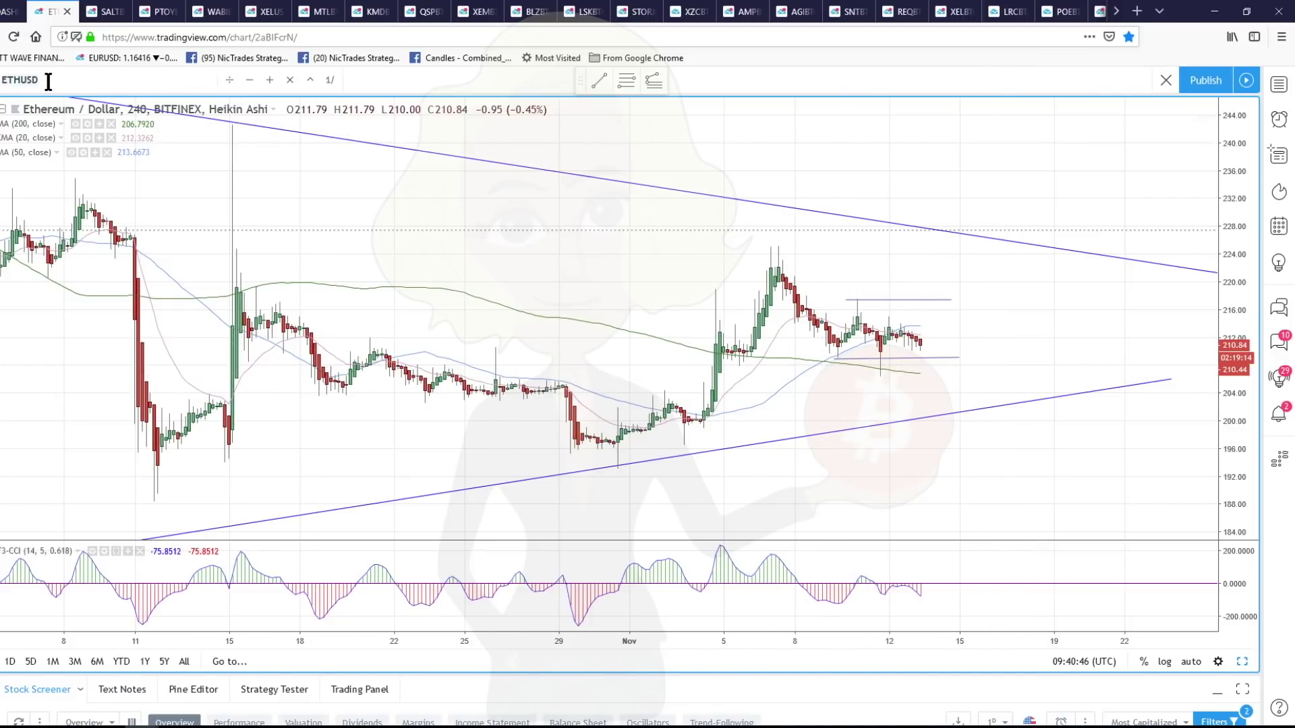
{"action": "key", "text": "BackSpace"}
{"action": "key", "text": "BackSpace"}
{"action": "key", "text": "BackSpace"}
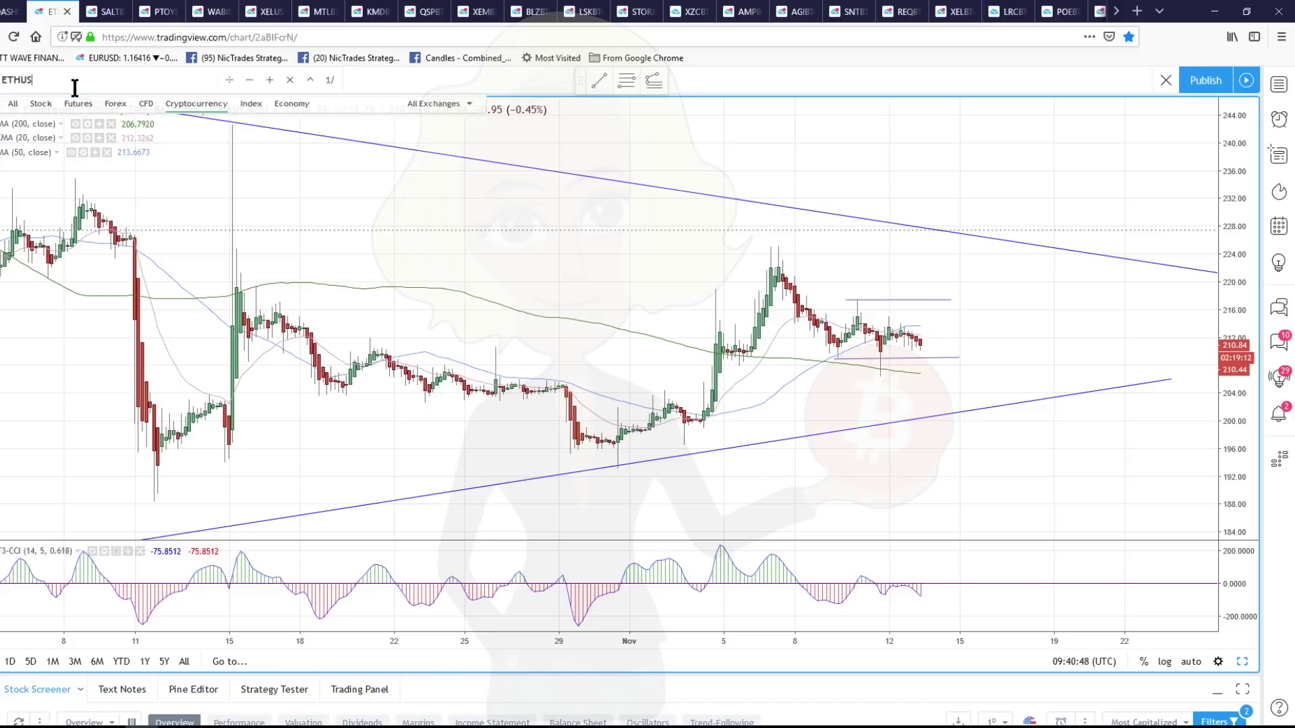
{"action": "type", "text": "EUR"}
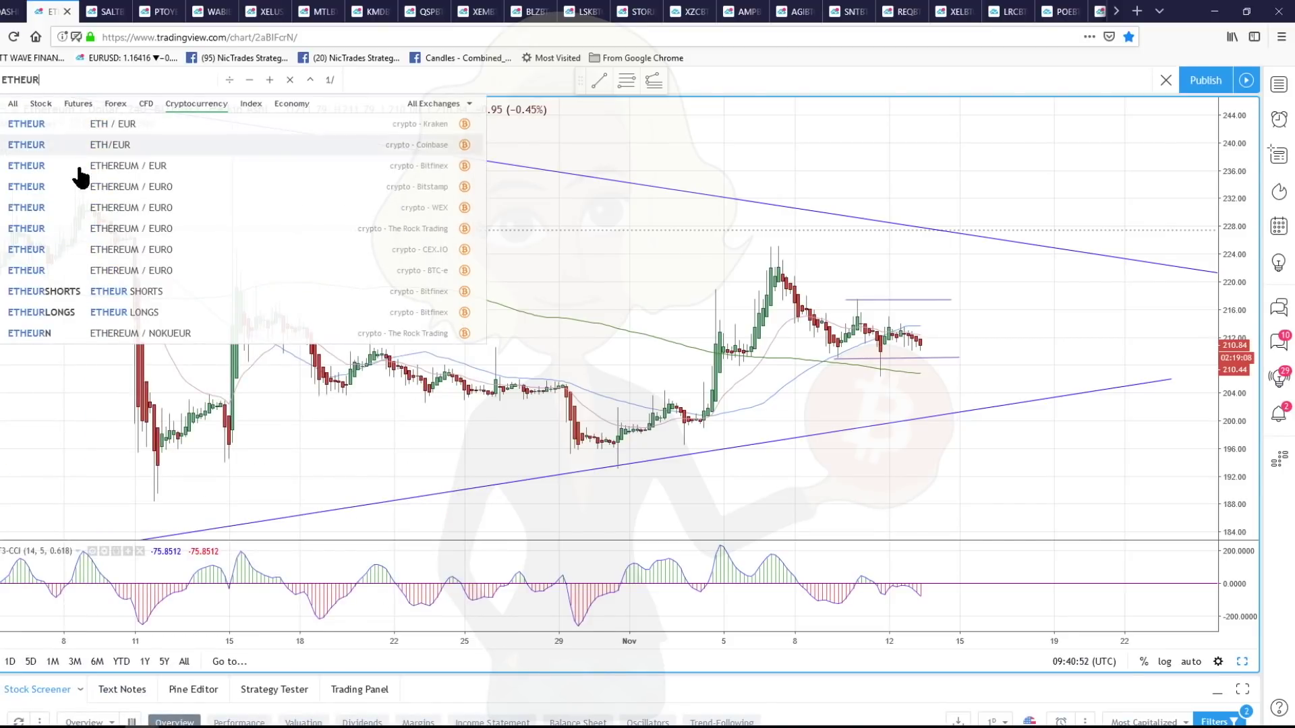
{"action": "left_click", "coordinate": [73, 185]}
Set daily candles and enlarge the chart around the August–November range
{"action": "left_click", "coordinate": [72, 80]}
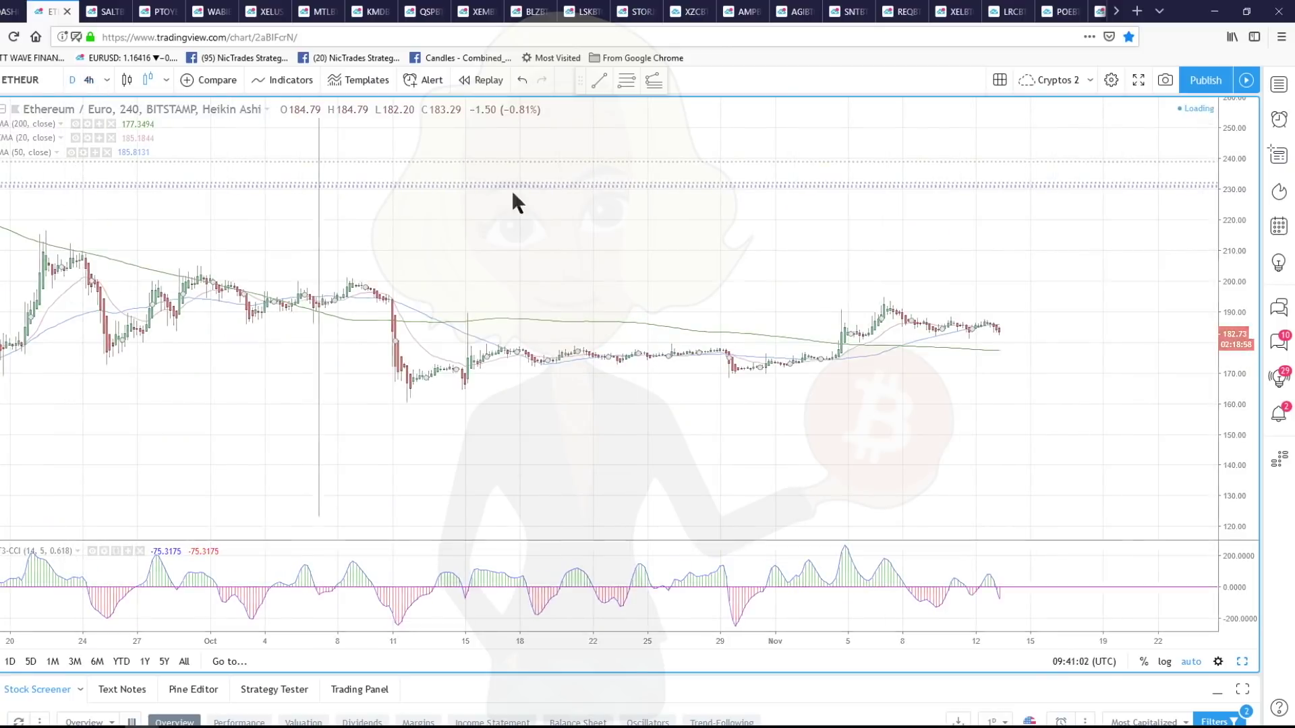
{"action": "scroll", "coordinate": [1163, 377], "scroll_direction": "up", "scroll_amount": 3}
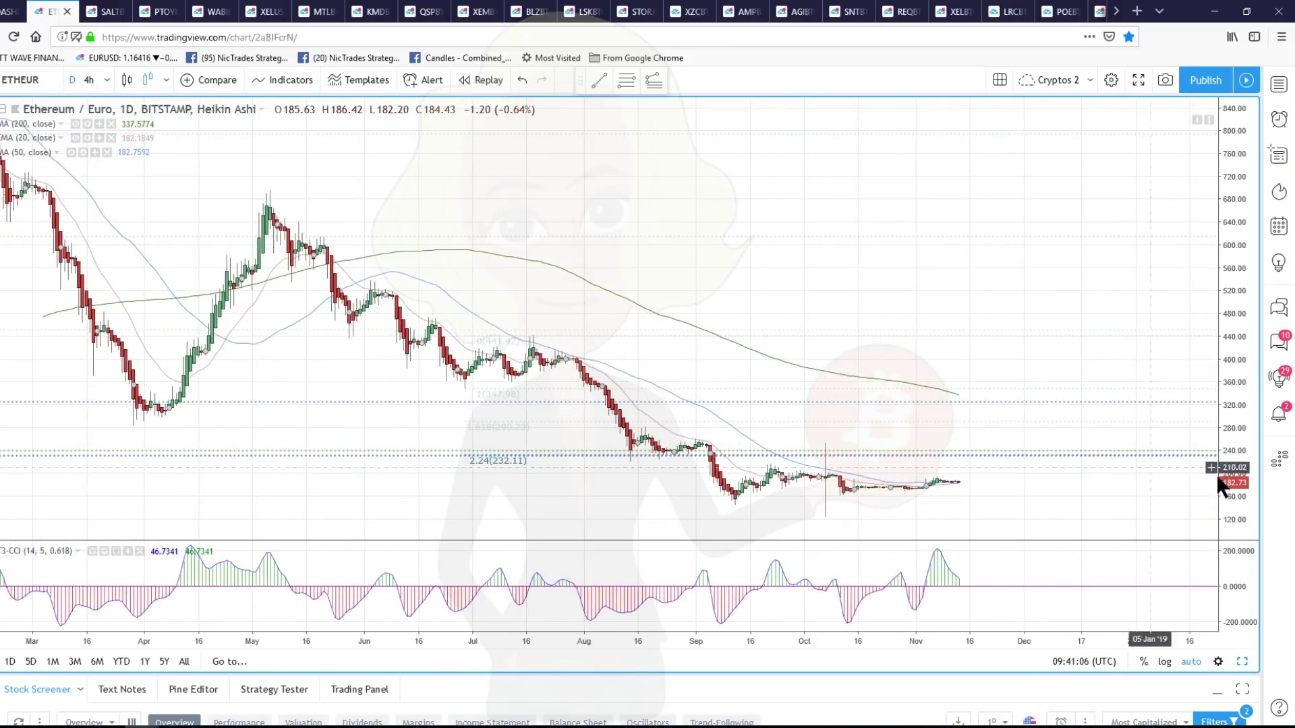
{"action": "scroll", "coordinate": [1147, 500], "scroll_direction": "up", "scroll_amount": 2}
{"action": "scroll", "coordinate": [1048, 489], "scroll_direction": "up", "scroll_amount": 2}
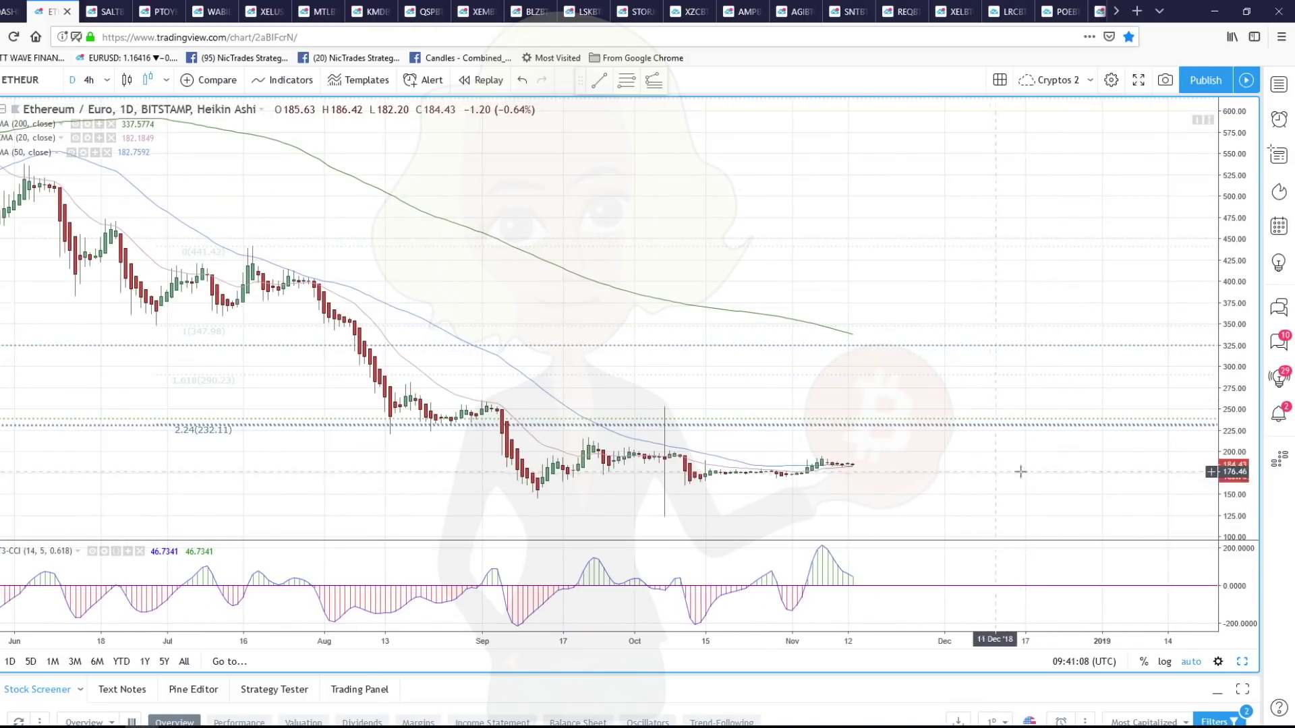
{"action": "left_click_drag", "start_coordinate": [1247, 515], "coordinate": [1243, 398]}
{"action": "left_click_drag", "start_coordinate": [940, 459], "coordinate": [975, 232]}
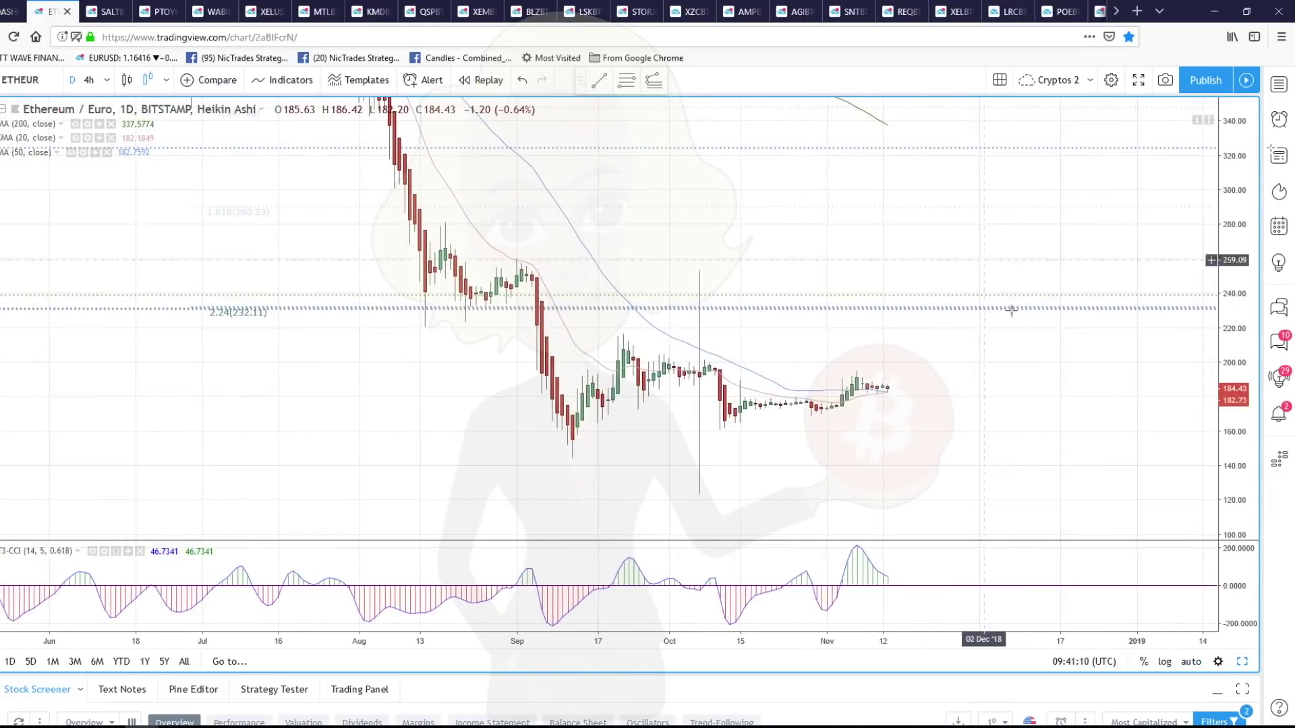
{"action": "left_click_drag", "start_coordinate": [1235, 461], "coordinate": [1223, 339]}
{"action": "scroll", "coordinate": [1148, 375], "scroll_direction": "up", "scroll_amount": 2}
{"action": "left_click_drag", "start_coordinate": [1010, 408], "coordinate": [1075, 336]}
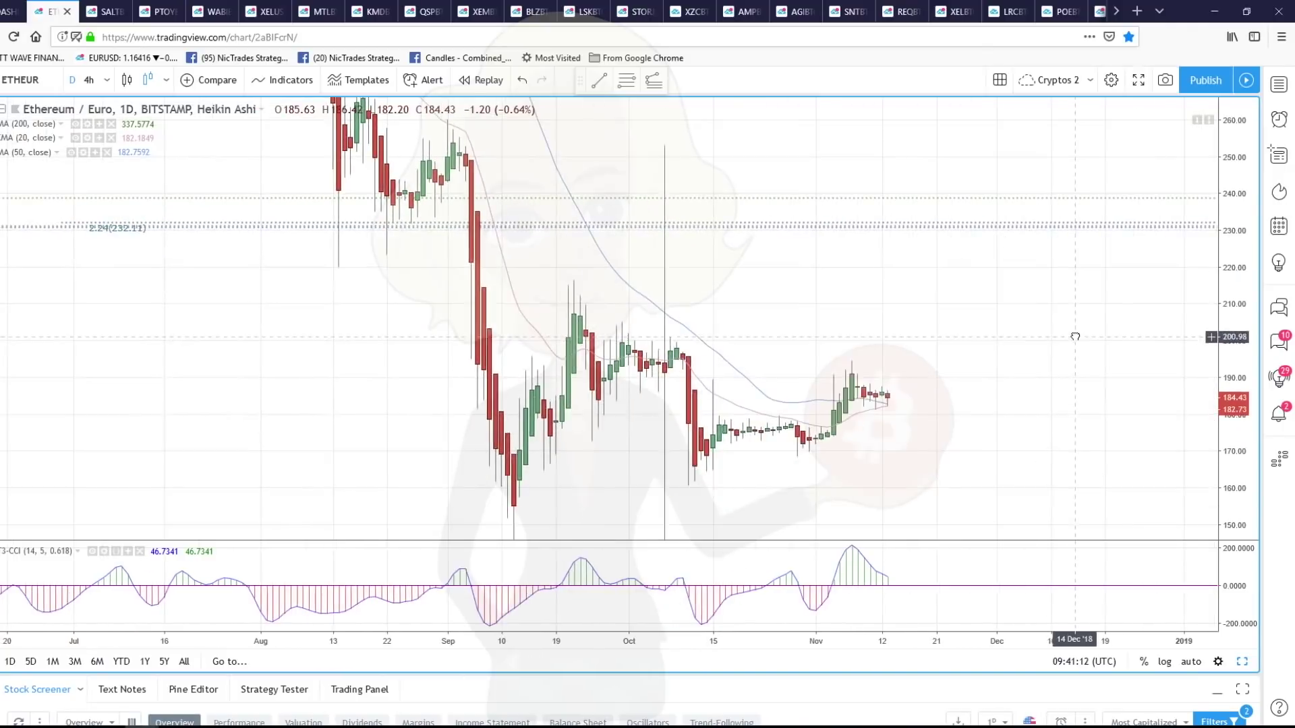
{"action": "scroll", "coordinate": [1011, 385], "scroll_direction": "up", "scroll_amount": 1}
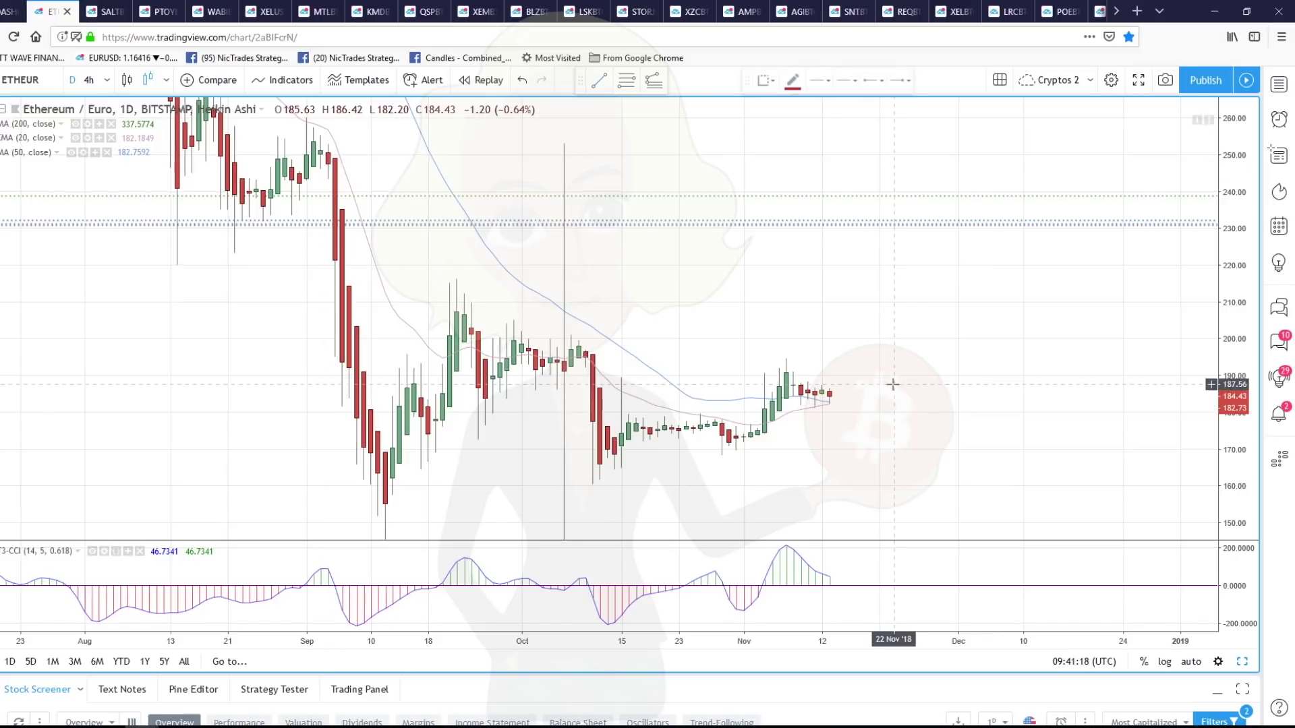
Draw a short flat trend line near 182 and reframe the chart to reveal the September low
{"action": "left_click", "coordinate": [801, 405]}
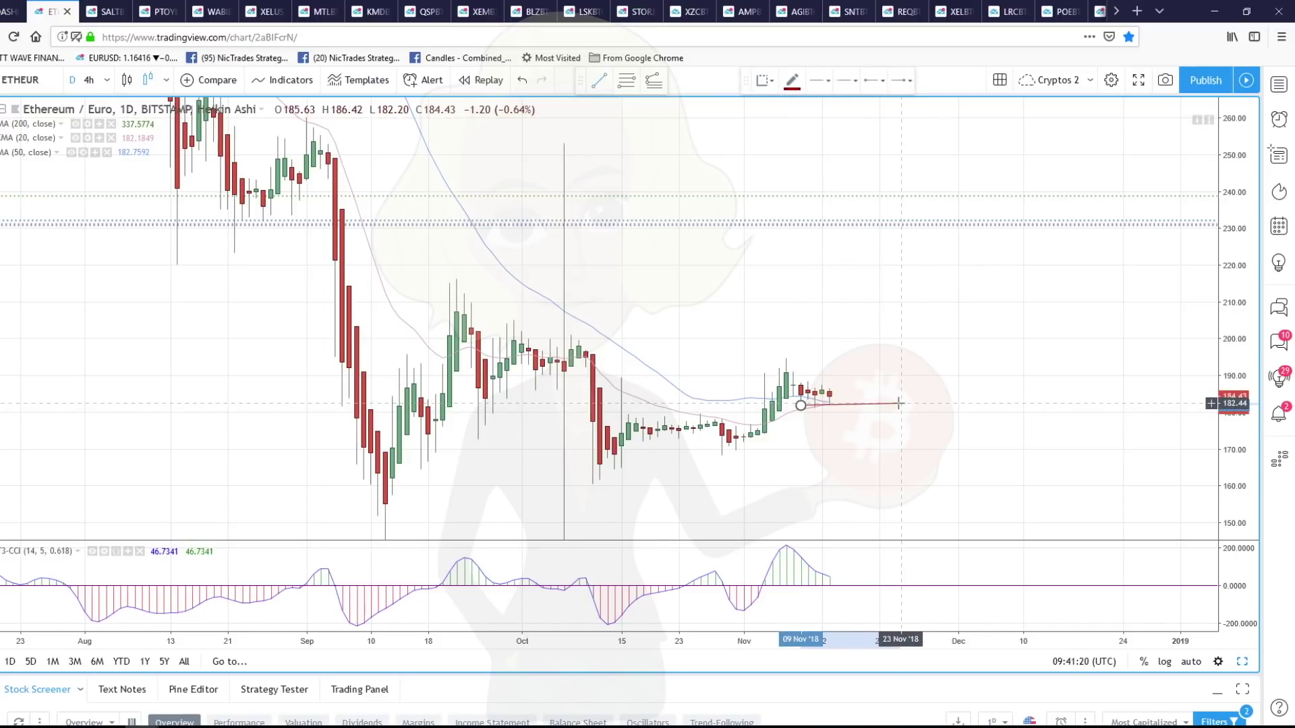
{"action": "left_click", "coordinate": [900, 404]}
{"action": "left_click_drag", "start_coordinate": [889, 469], "coordinate": [914, 407]}
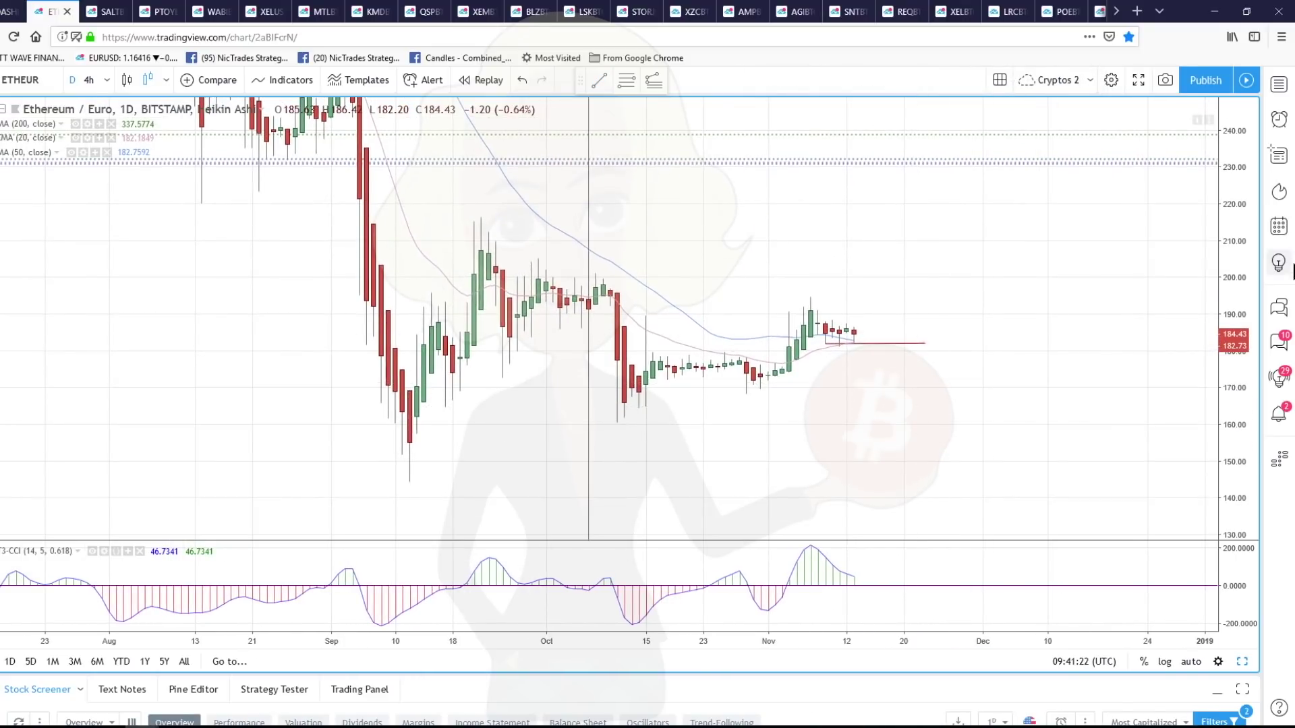
{"action": "left_click_drag", "start_coordinate": [1230, 379], "coordinate": [1229, 472]}
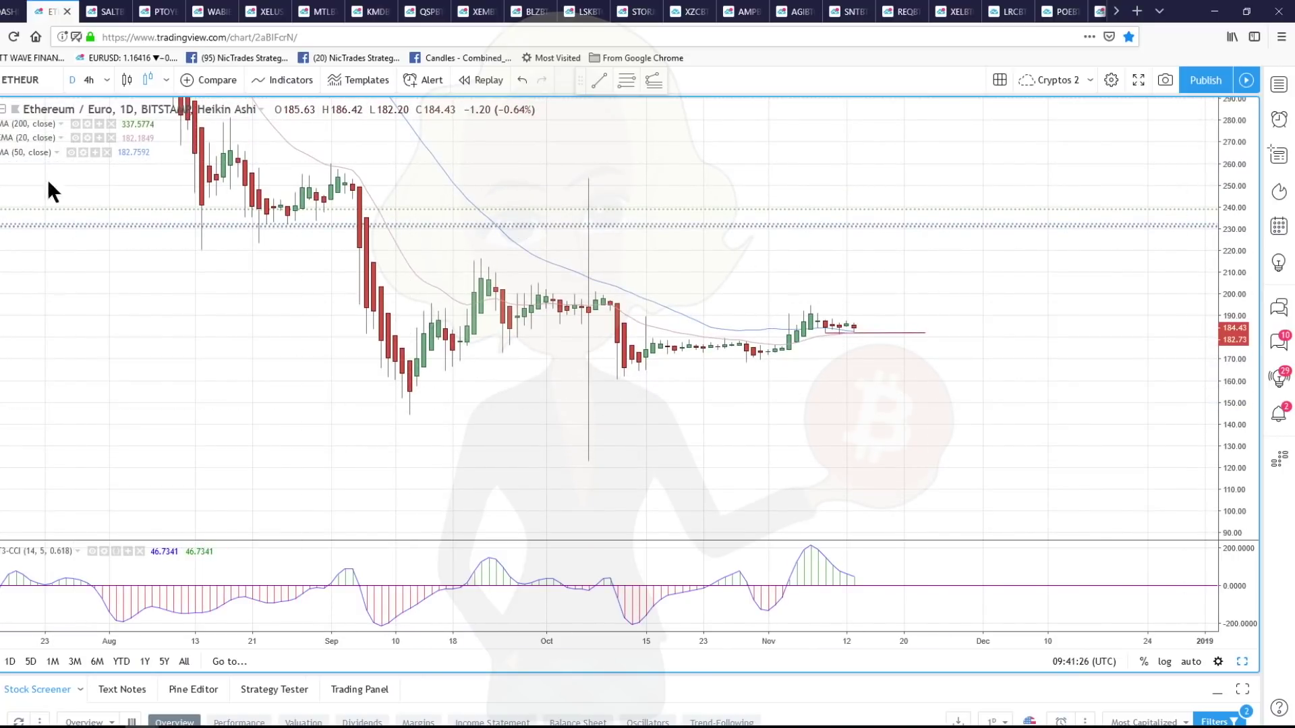
Draw a rising trend line from the mid-September low along the lows past the latest candles
{"action": "left_click", "coordinate": [410, 415]}
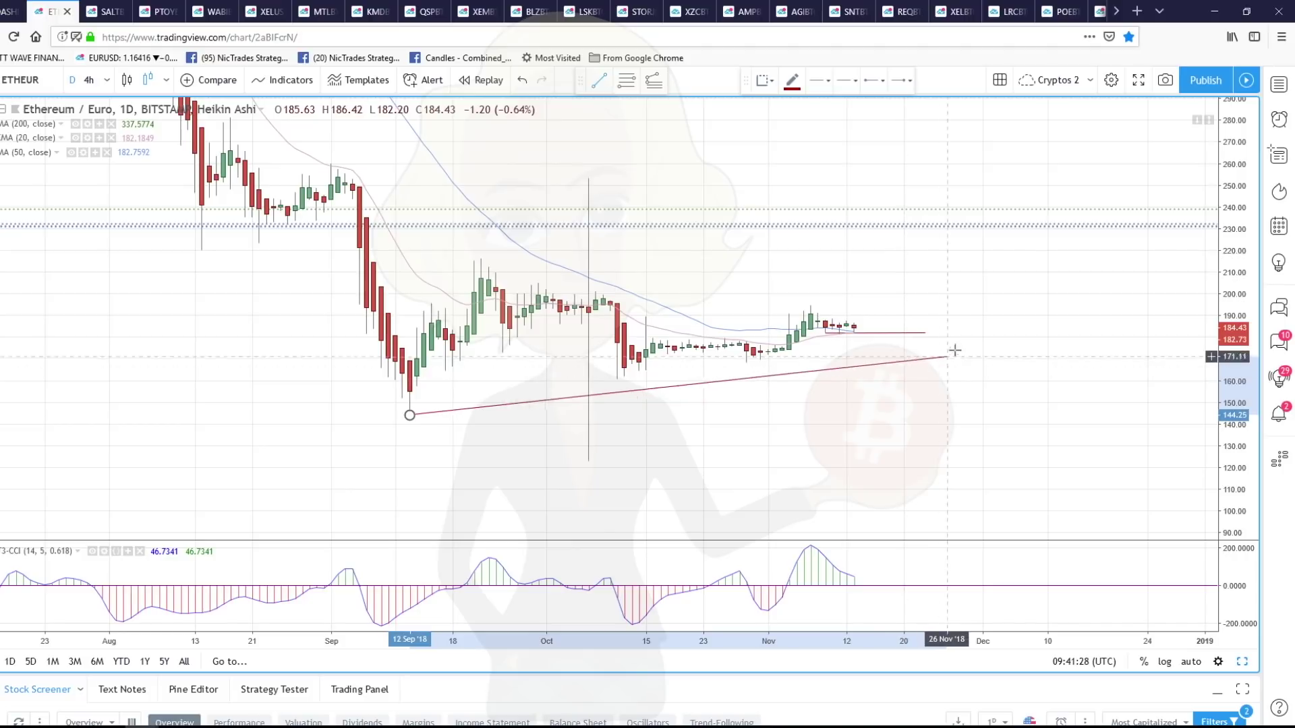
{"action": "left_click", "coordinate": [975, 318]}
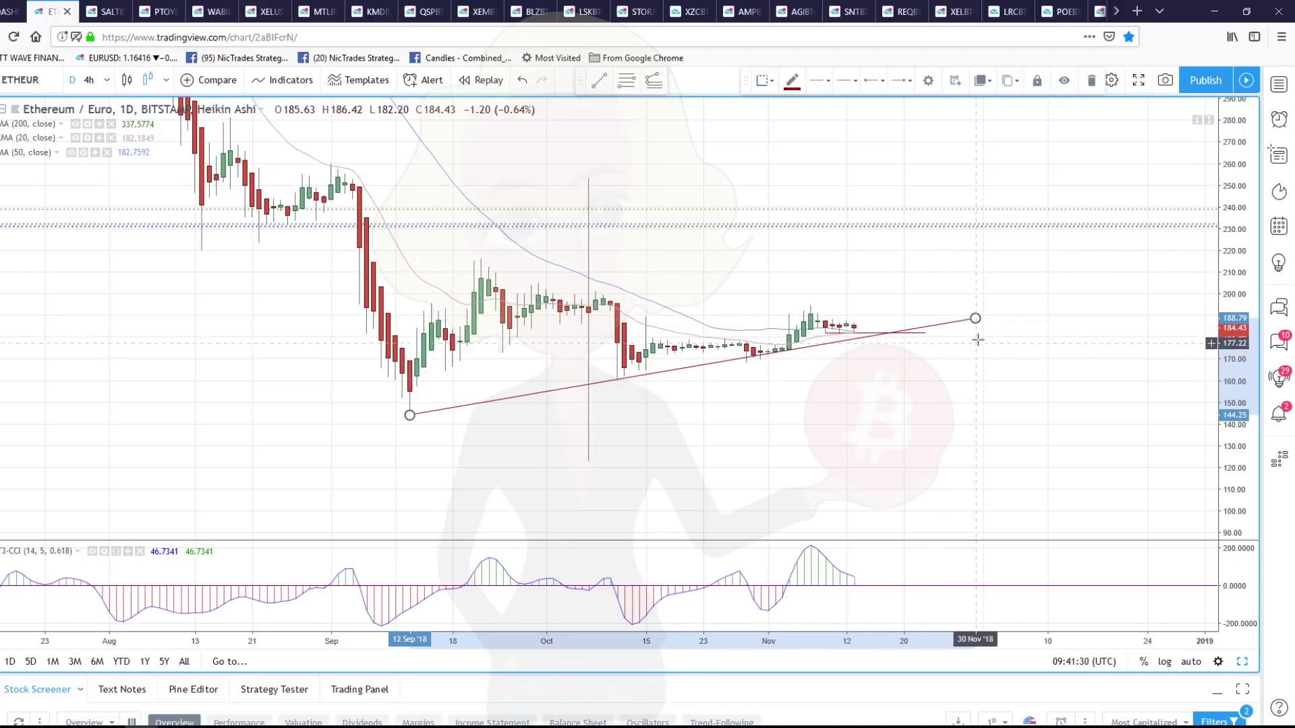
{"action": "left_click_drag", "start_coordinate": [976, 319], "coordinate": [982, 325]}
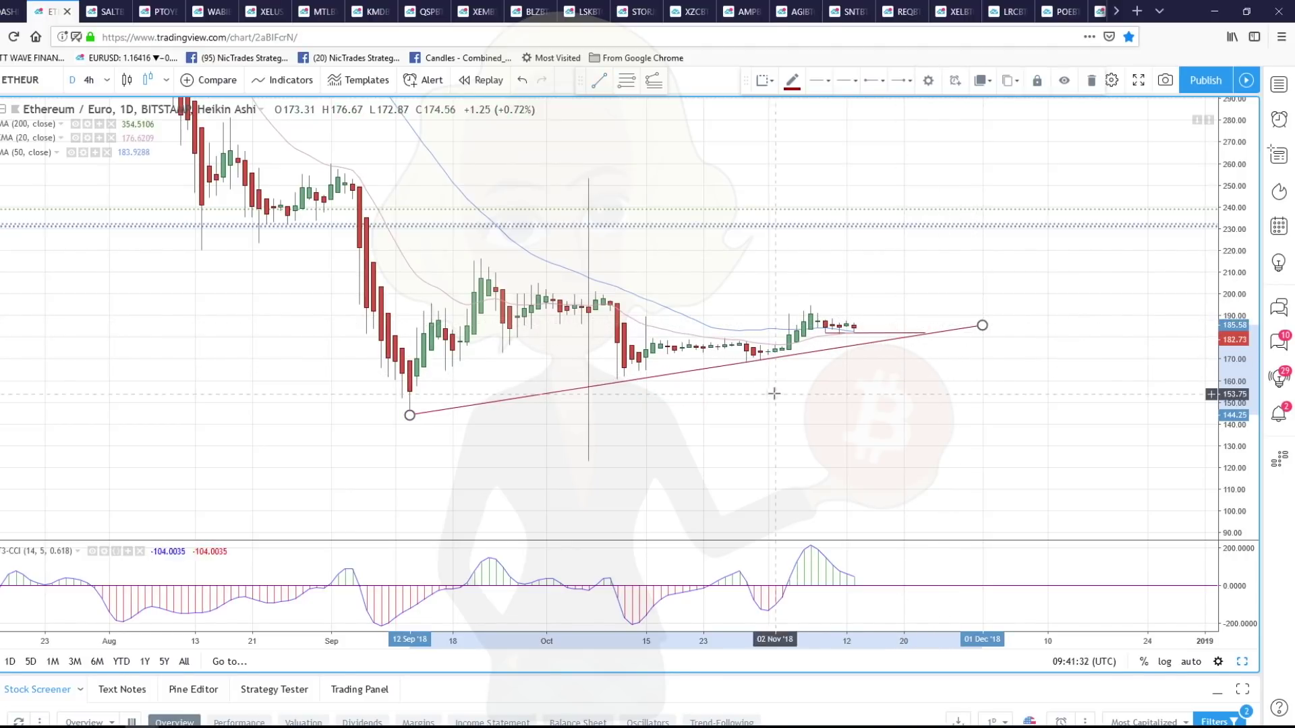
{"action": "scroll", "coordinate": [775, 411], "scroll_direction": "down", "scroll_amount": 2}
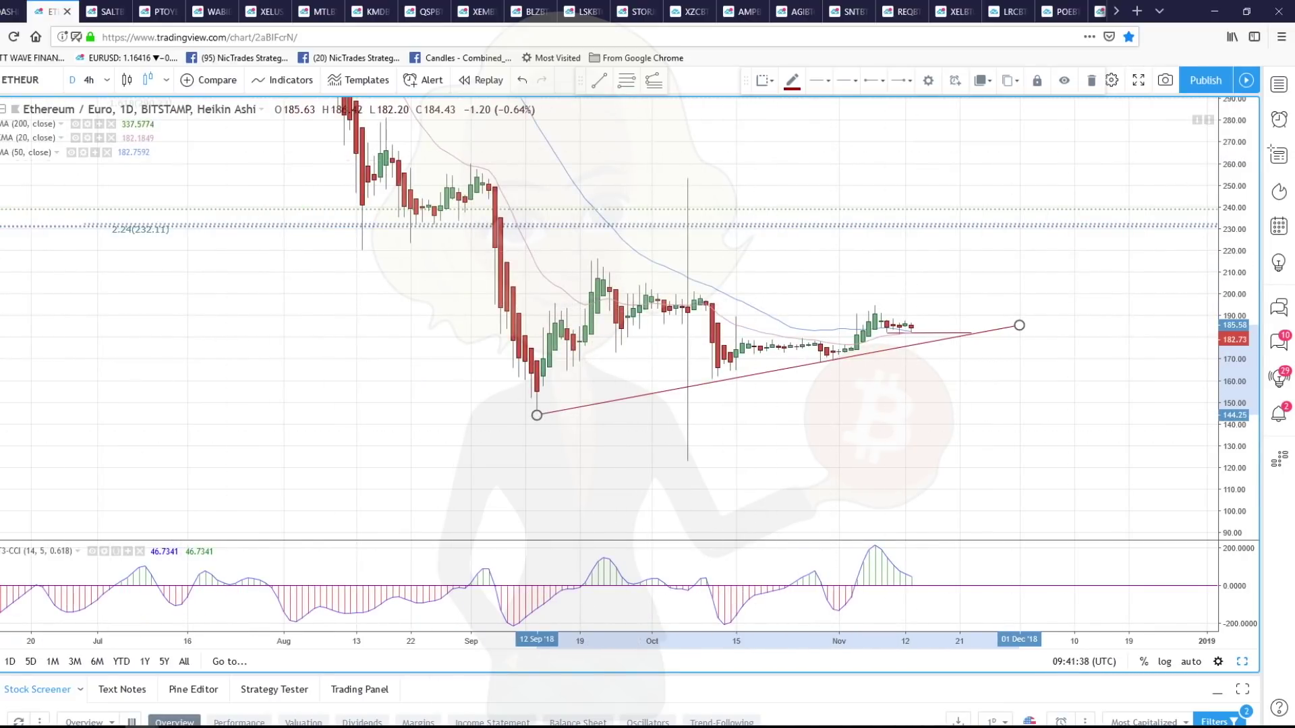
Draw a falling trend line from the late-September peak to meet the rising line, enlarging the triangle
{"action": "key", "text": "alt+t"}
{"action": "left_click", "coordinate": [599, 259]}
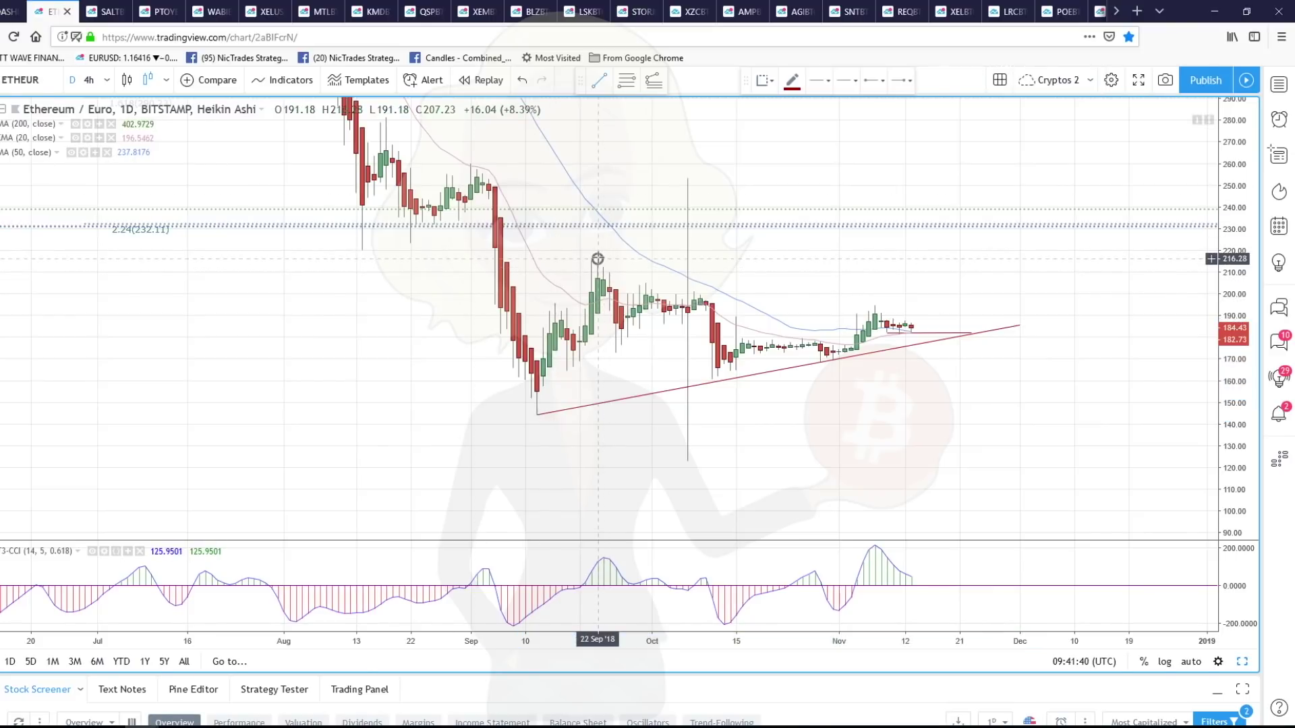
{"action": "left_click", "coordinate": [988, 318]}
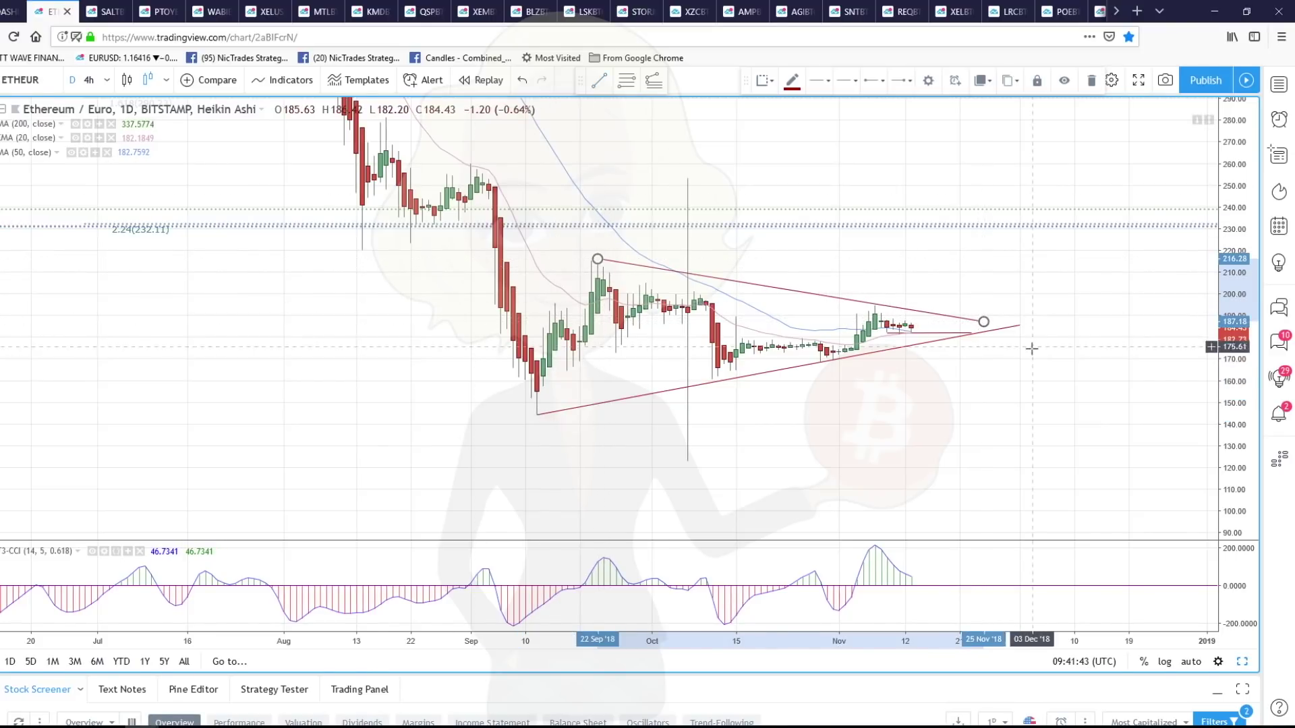
{"action": "scroll", "coordinate": [1029, 351], "scroll_direction": "down", "scroll_amount": 1}
{"action": "left_click_drag", "start_coordinate": [1217, 412], "coordinate": [1233, 326]}
{"action": "scroll", "coordinate": [1205, 336], "scroll_direction": "up", "scroll_amount": 1}
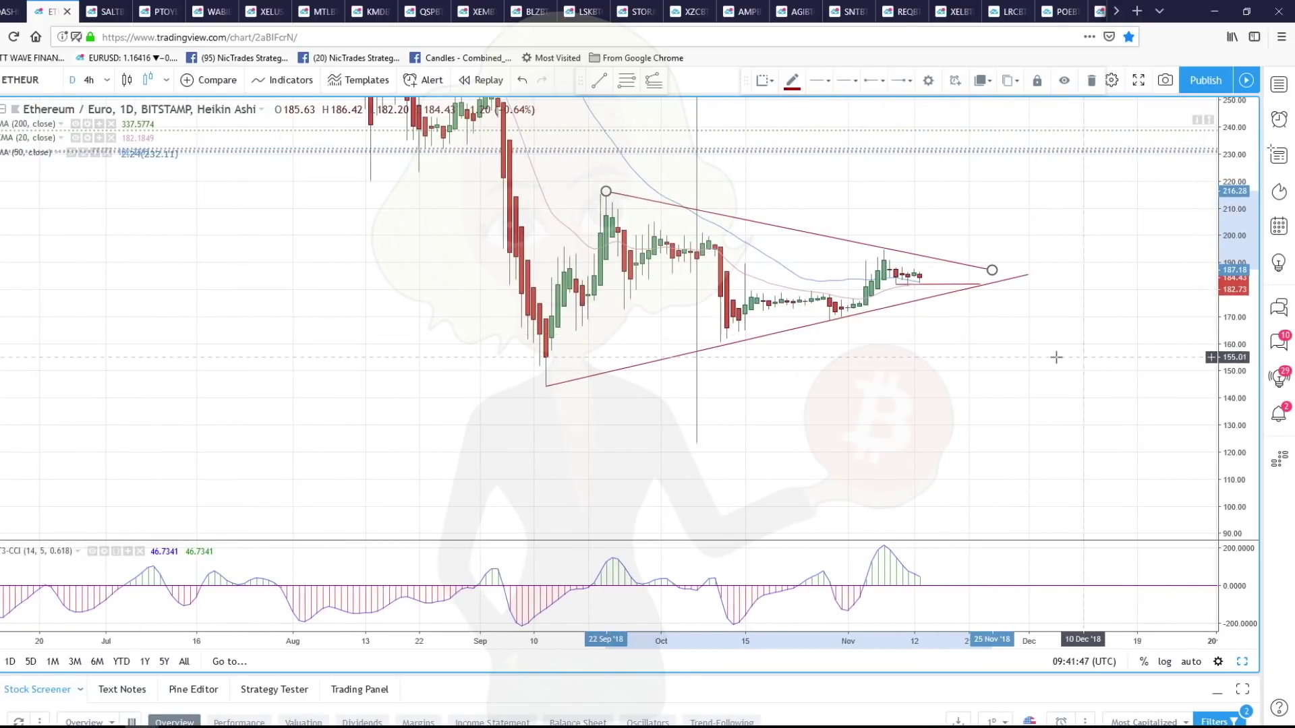
{"action": "left_click_drag", "start_coordinate": [1023, 356], "coordinate": [1008, 428]}
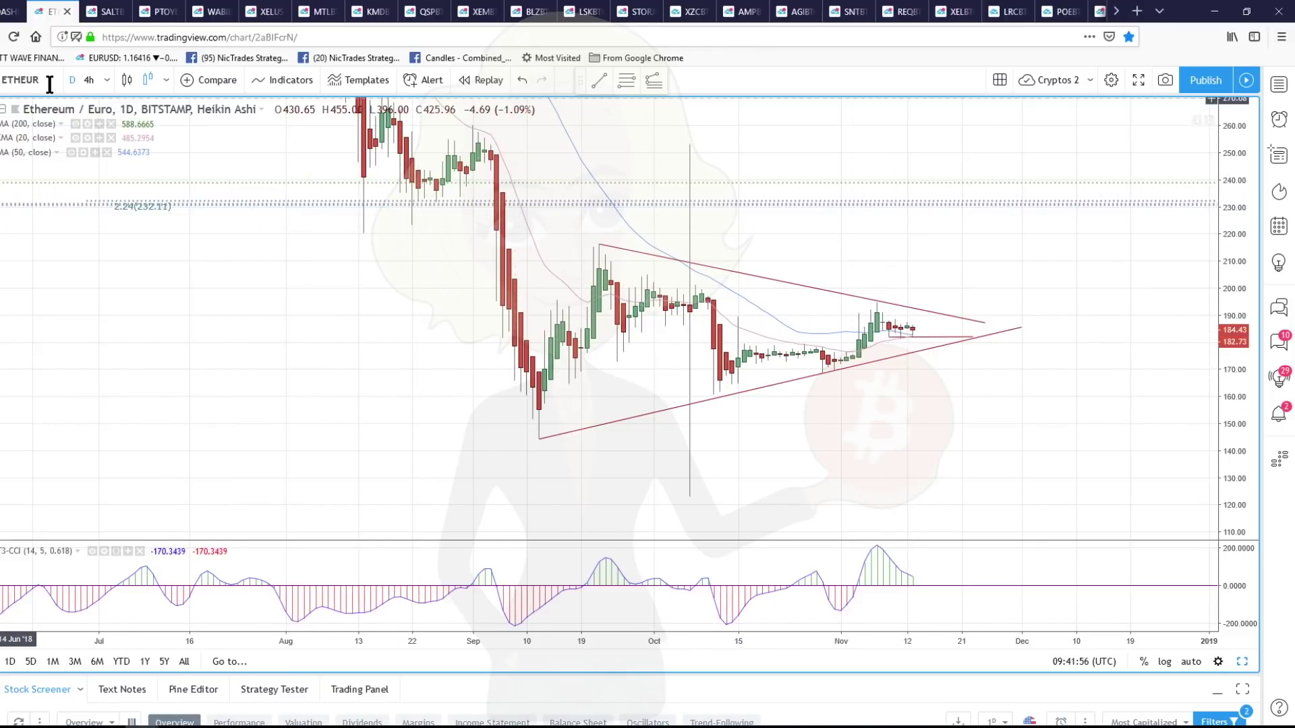
Switch to 4-hour candles and draw a Fibonacci retracement from the 07 Nov 194.60 high to the 181.08 low
{"action": "left_click", "coordinate": [88, 80]}
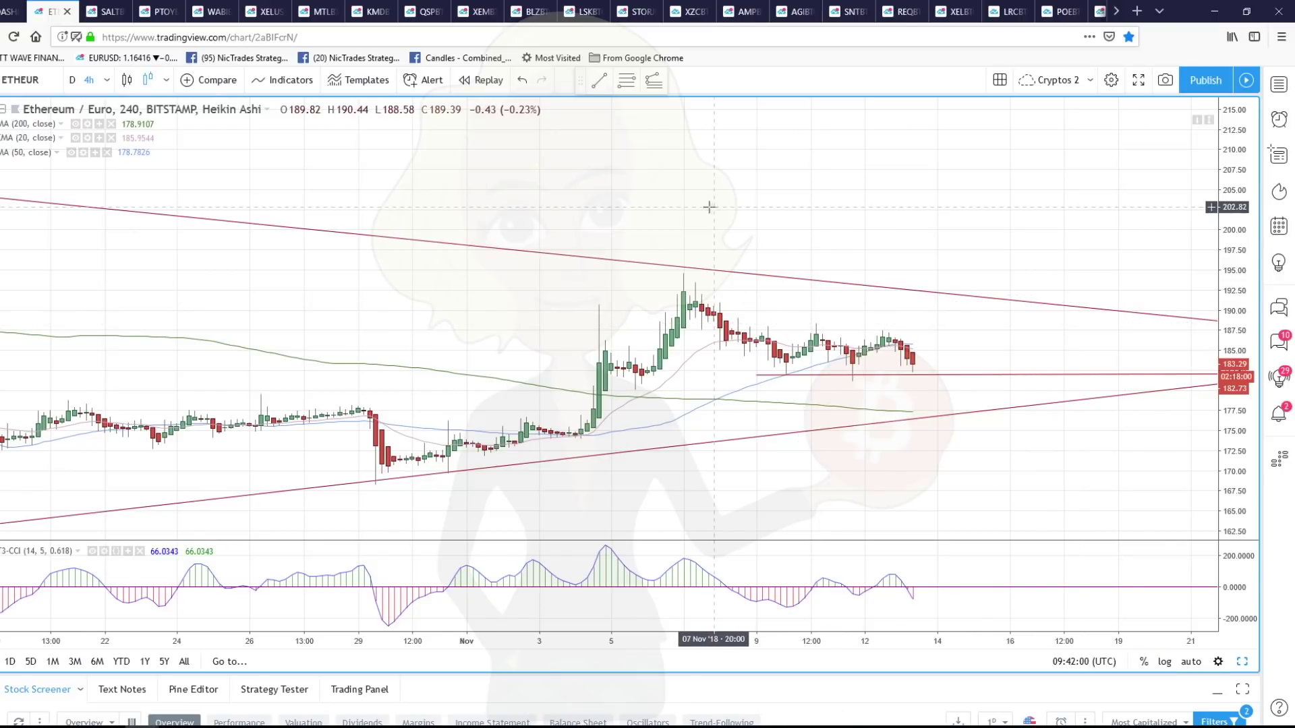
{"action": "left_click", "coordinate": [627, 81]}
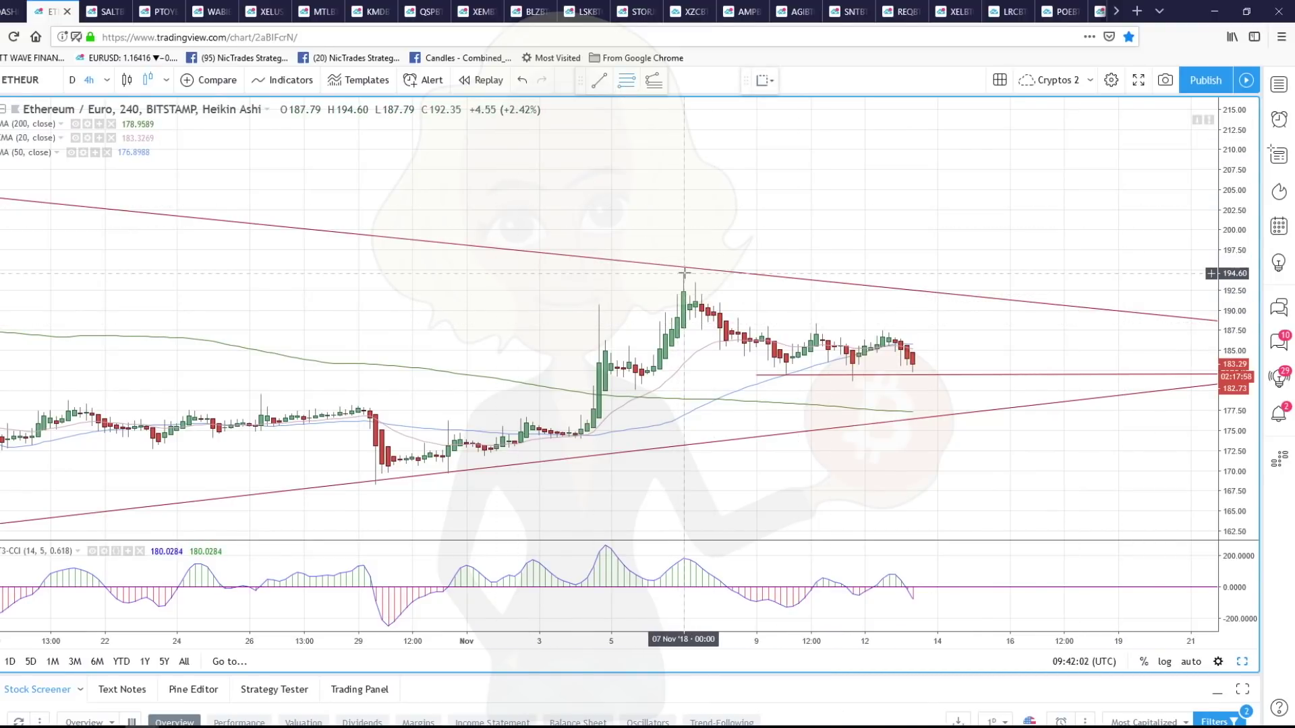
{"action": "left_click", "coordinate": [683, 273]}
{"action": "left_click", "coordinate": [853, 381]}
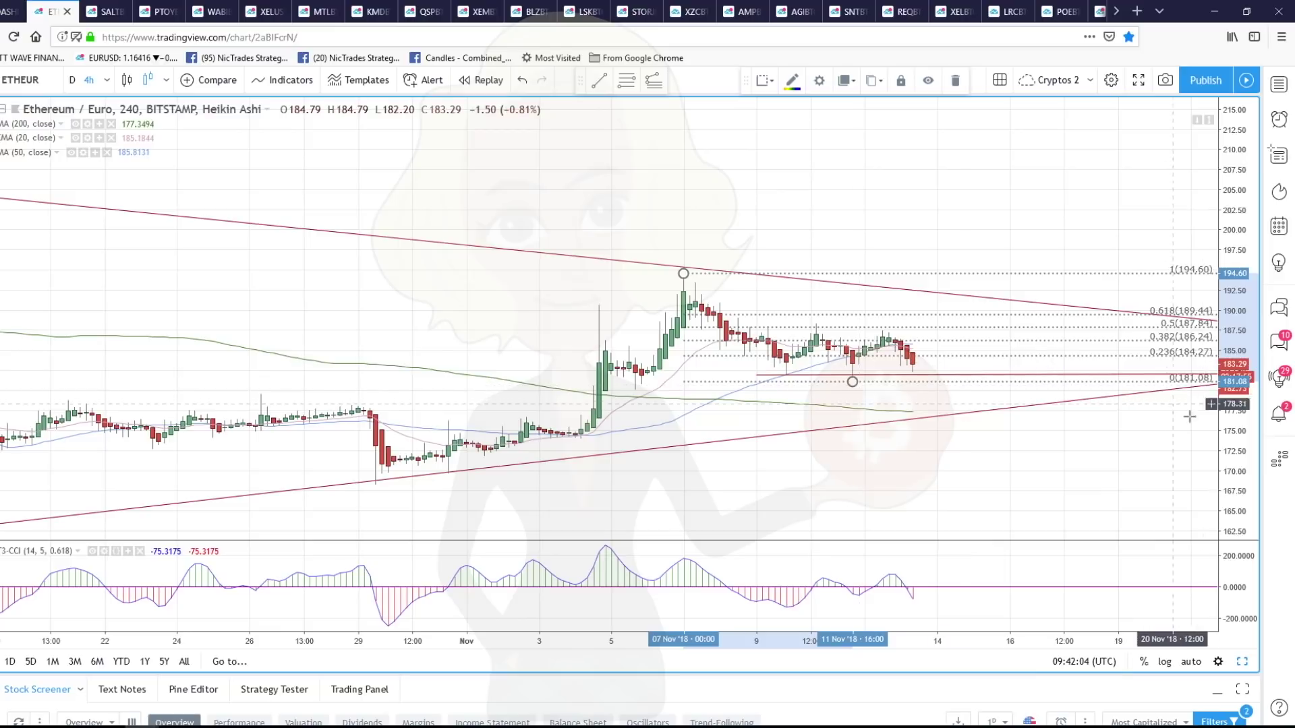
{"action": "left_click_drag", "start_coordinate": [1239, 456], "coordinate": [1239, 394]}
{"action": "left_click", "coordinate": [1213, 396]}
{"action": "scroll", "coordinate": [1211, 395], "scroll_direction": "up", "scroll_amount": 2}
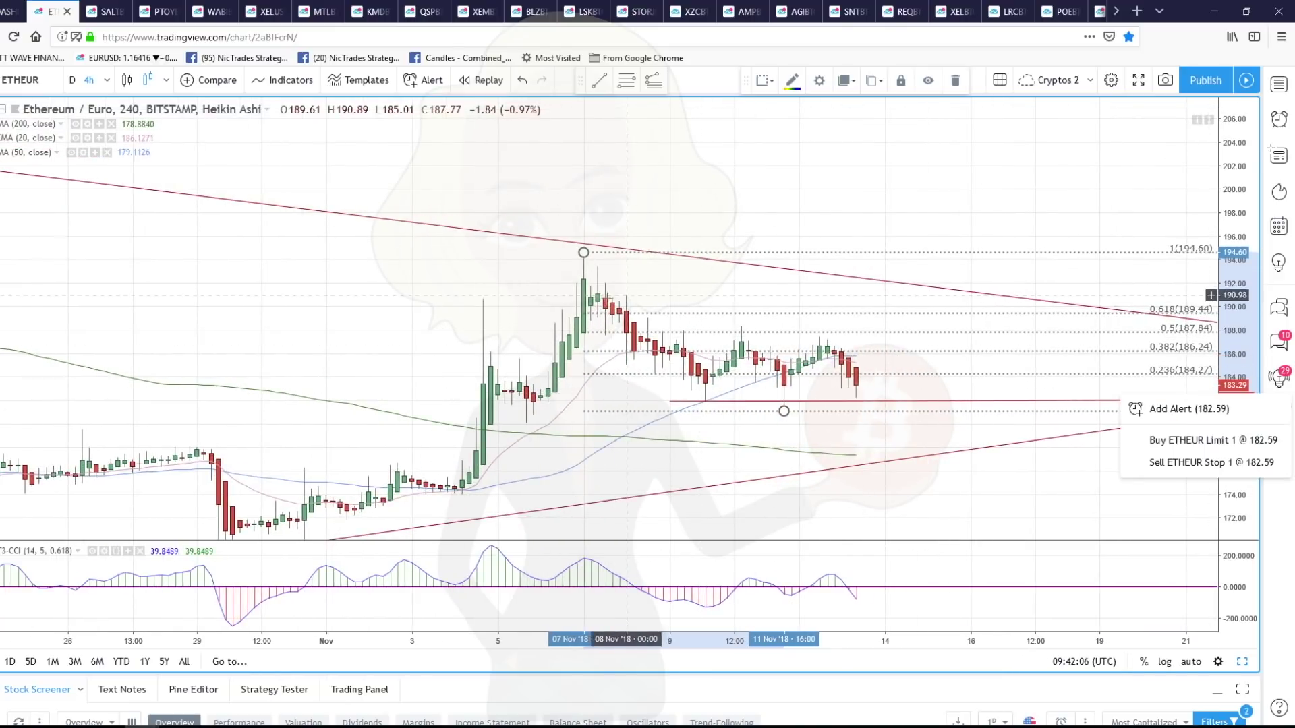
{"action": "left_click", "coordinate": [2, 185]}
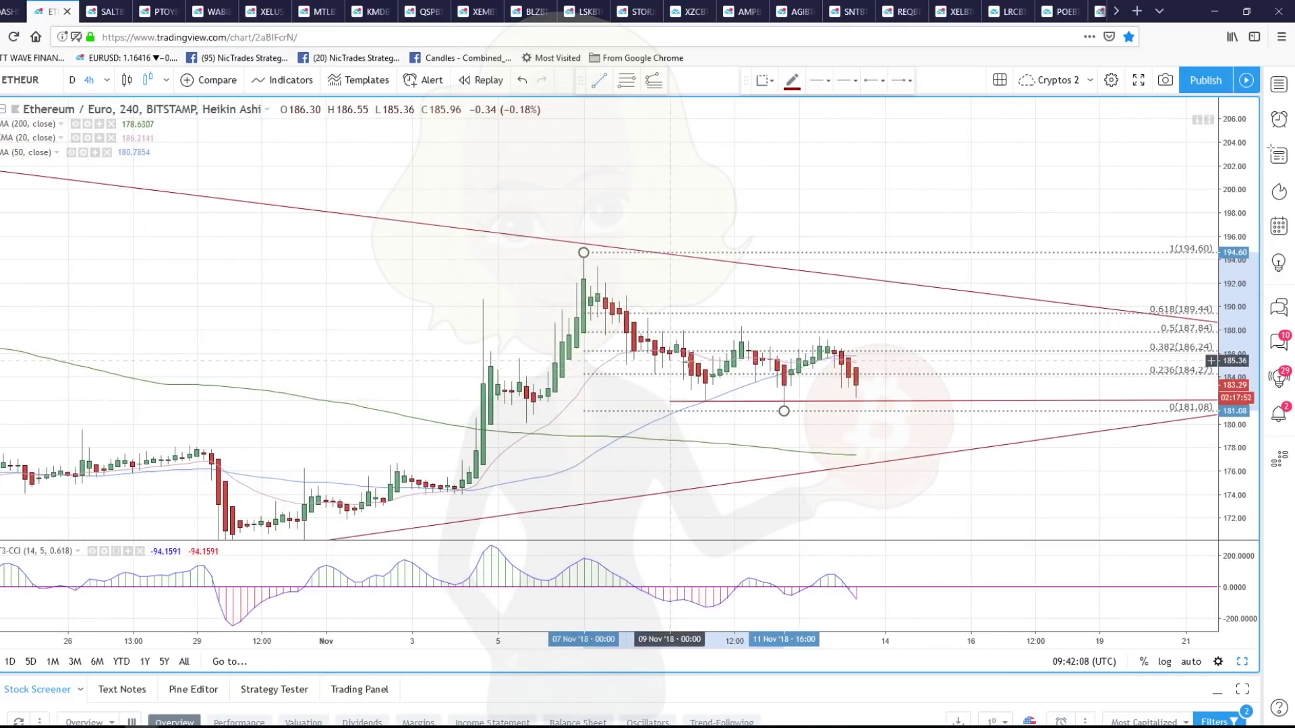
Add a horizontal resistance line near 188 and delete the trial Fibonacci retracement
{"action": "left_click", "coordinate": [662, 331]}
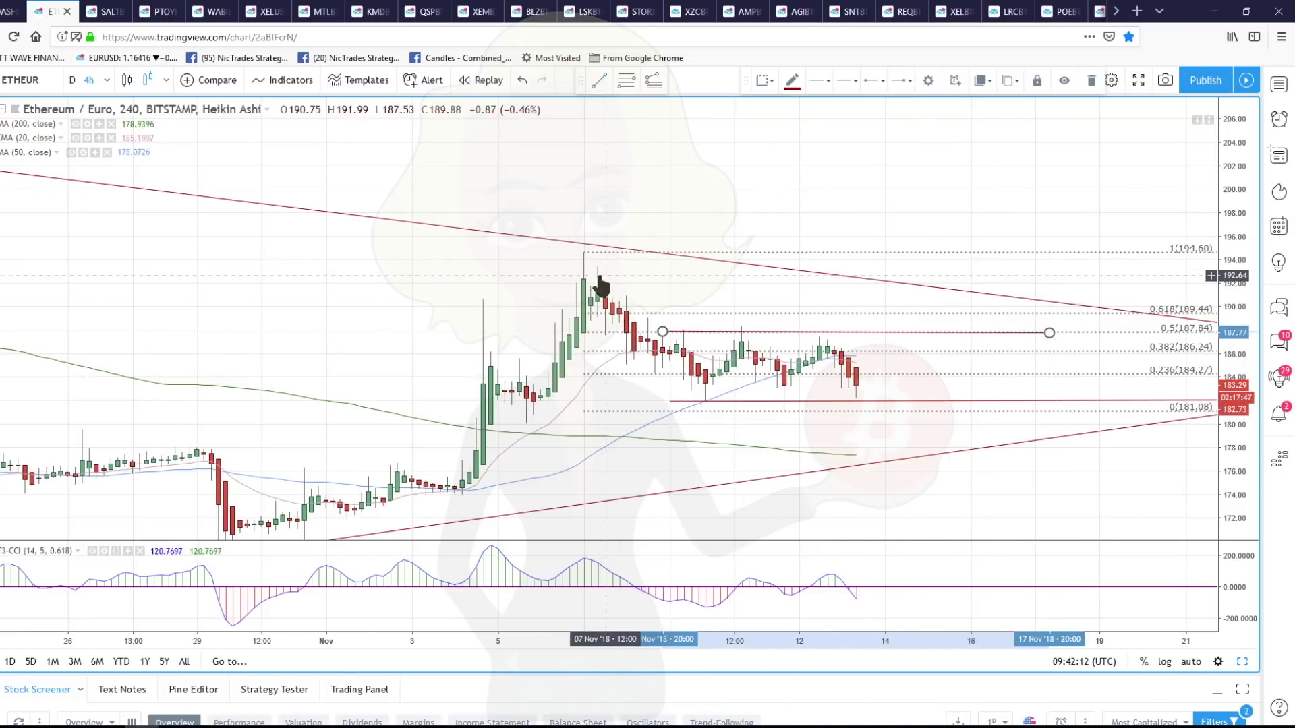
{"action": "left_click", "coordinate": [587, 254]}
{"action": "key", "text": "Delete"}
{"action": "scroll", "coordinate": [843, 547], "scroll_direction": "down", "scroll_amount": 1}
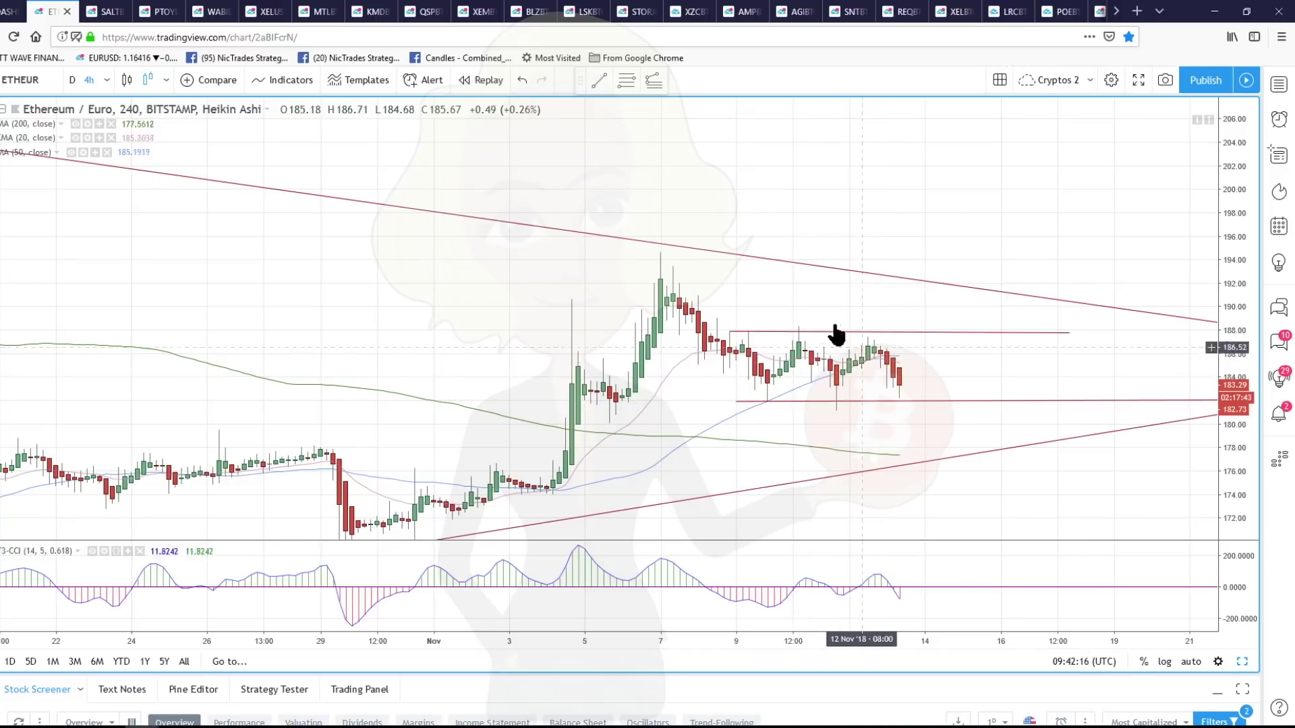
{"action": "left_click_drag", "start_coordinate": [838, 367], "coordinate": [943, 367]}
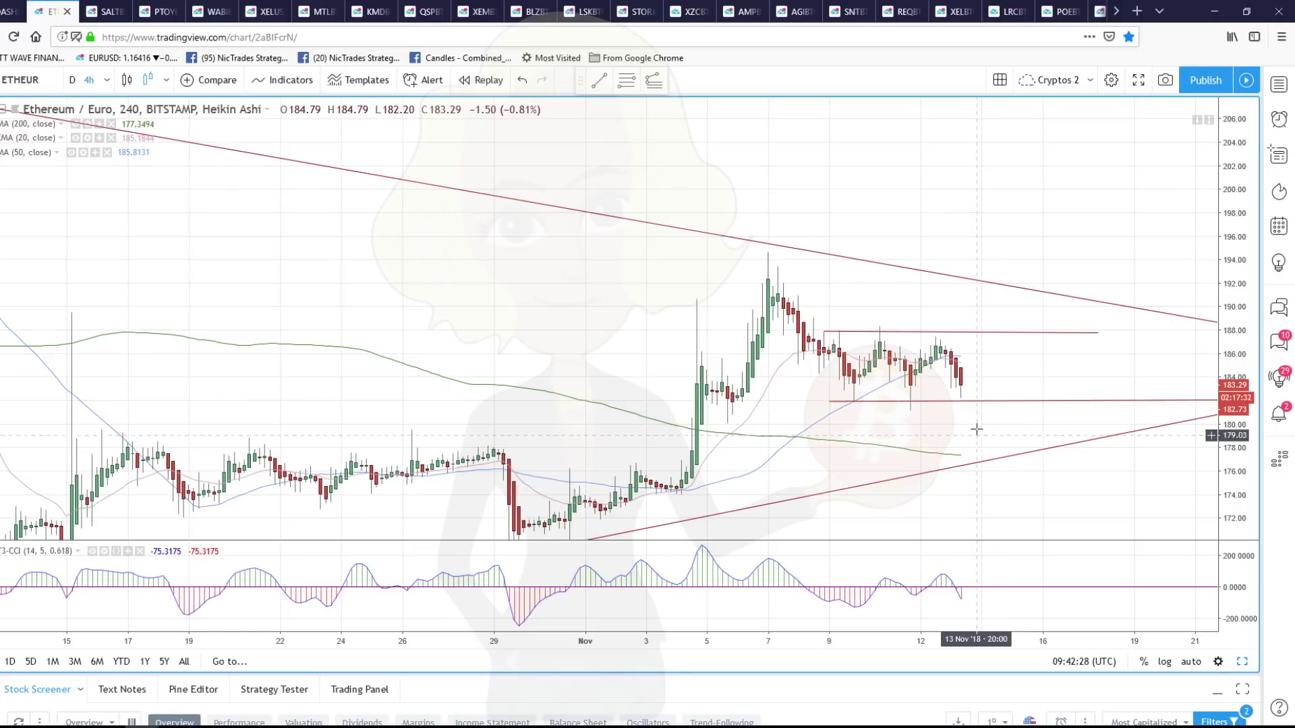
{"action": "scroll", "coordinate": [979, 485], "scroll_direction": "down", "scroll_amount": 2}
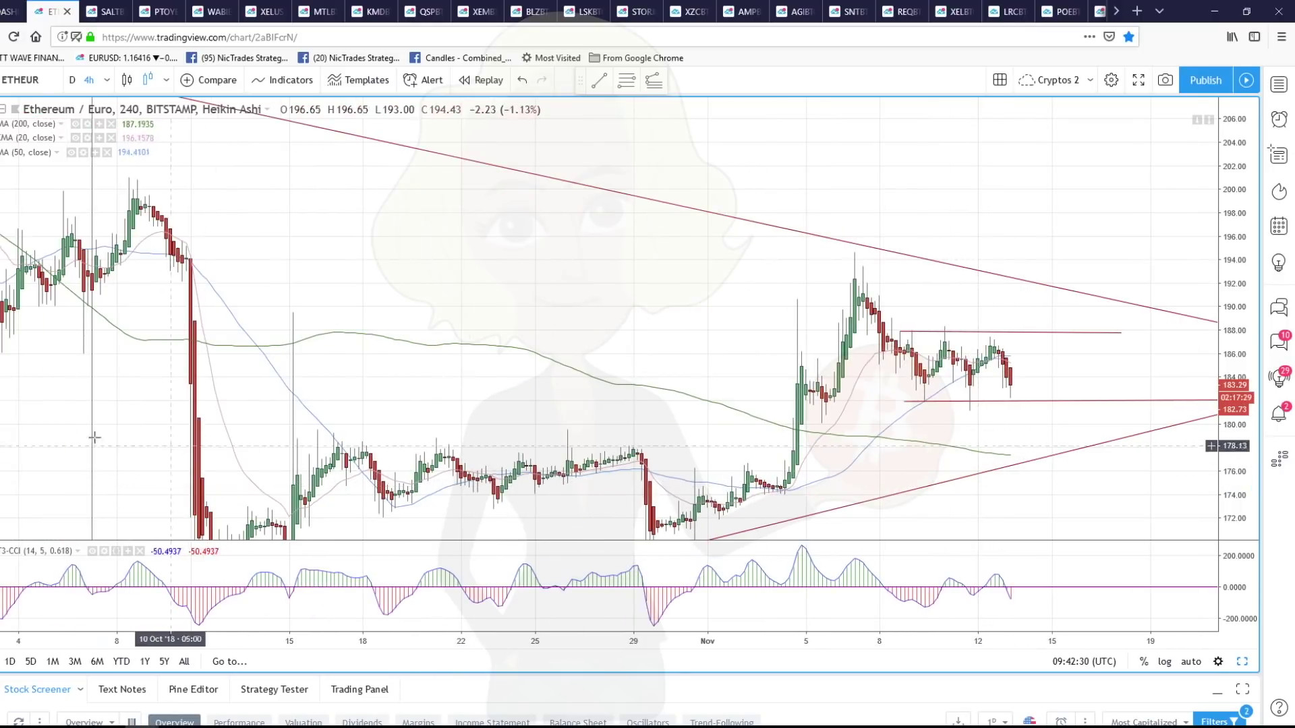